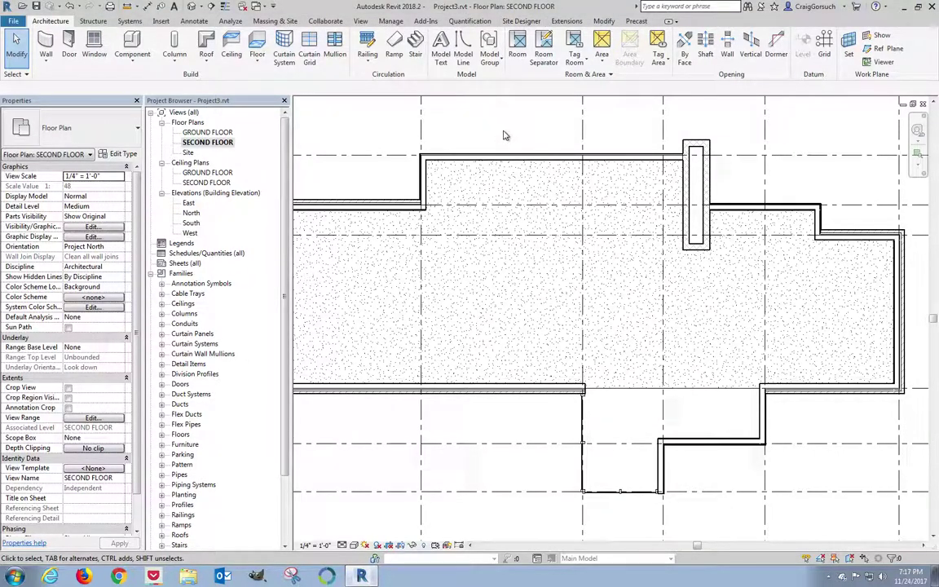
Step: Open the GROUND FLOOR floor plan at the projecting bay below grid line D
scroll(503, 135, "down", 1)
scroll(480, 129, "down", 2)
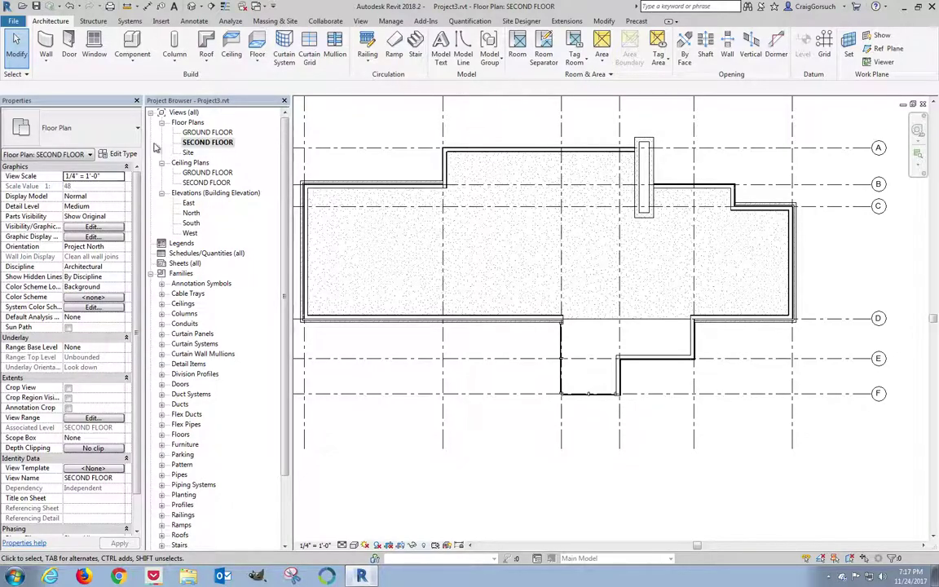
double_click(219, 135)
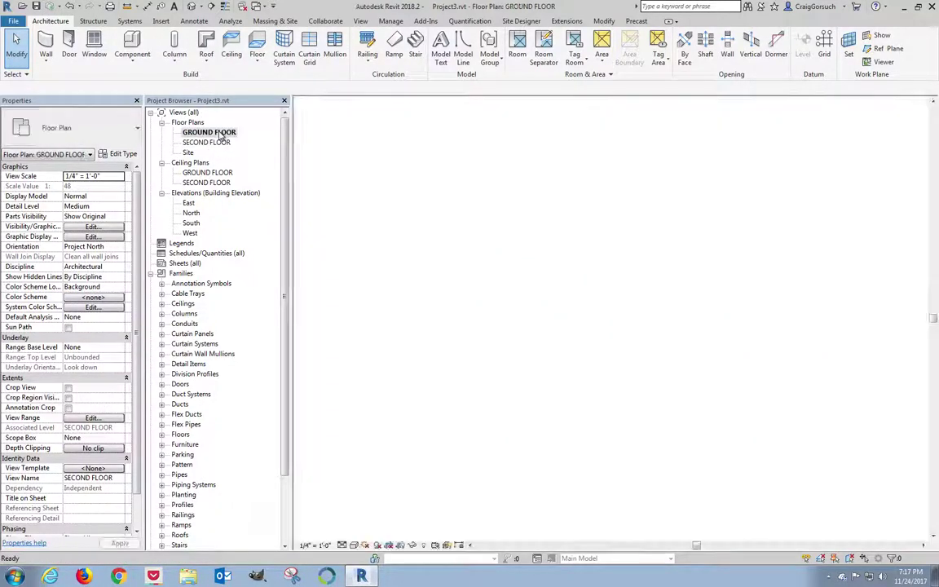
scroll(672, 287, "up", 6)
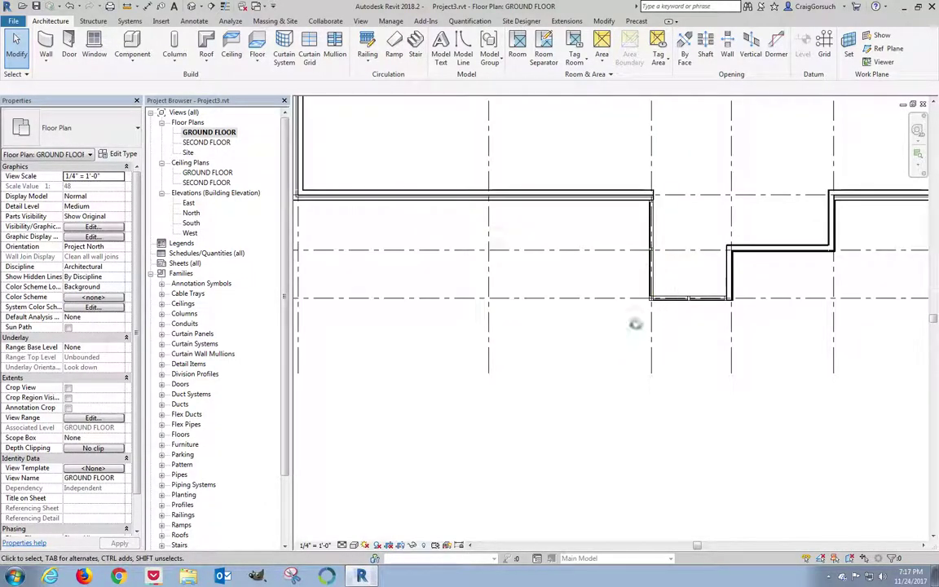
middle_click_drag(638, 336, 642, 361)
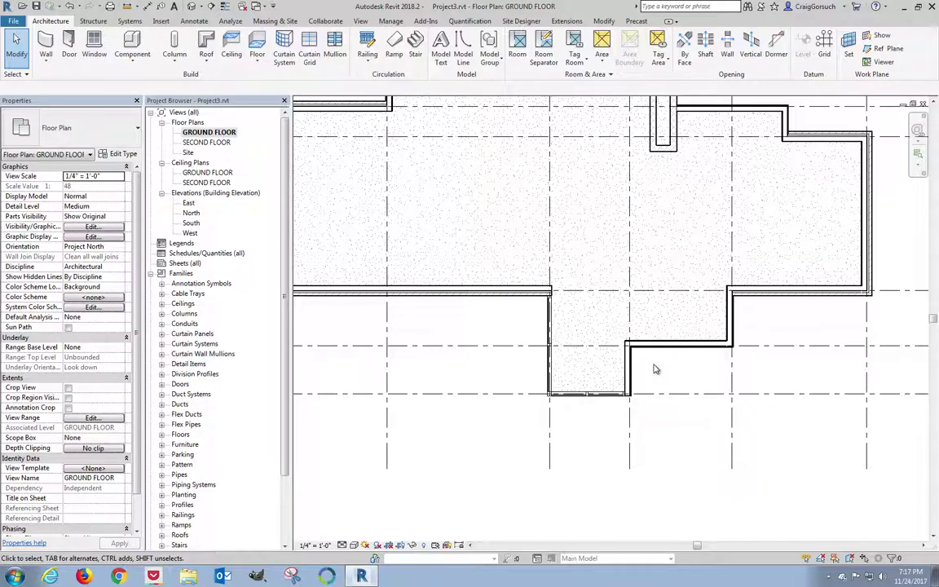
Step: Start a stair and draw its first straight run of 8 risers, about 6'-5" long, downward to grid line D
left_click(59, 23)
left_click(414, 49)
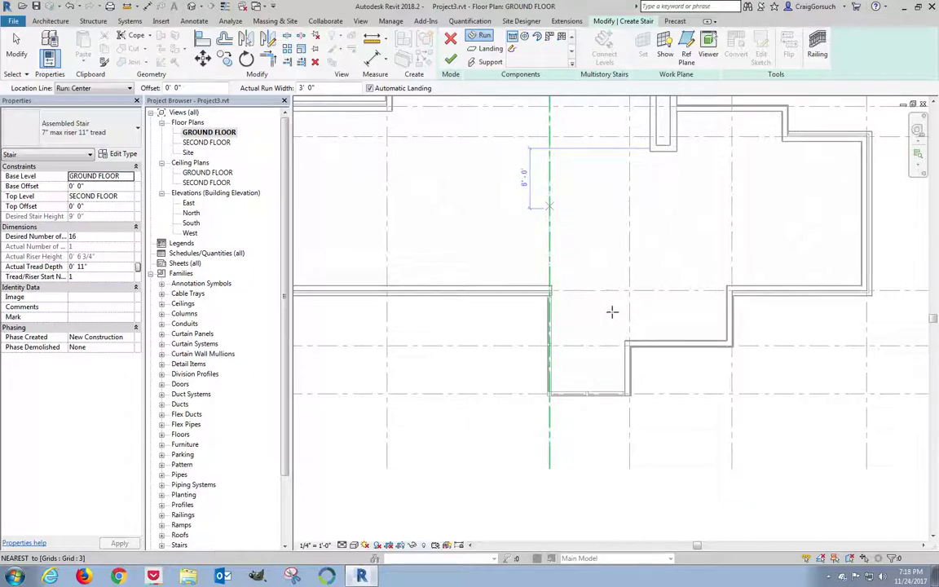
scroll(612, 311, "up", 2)
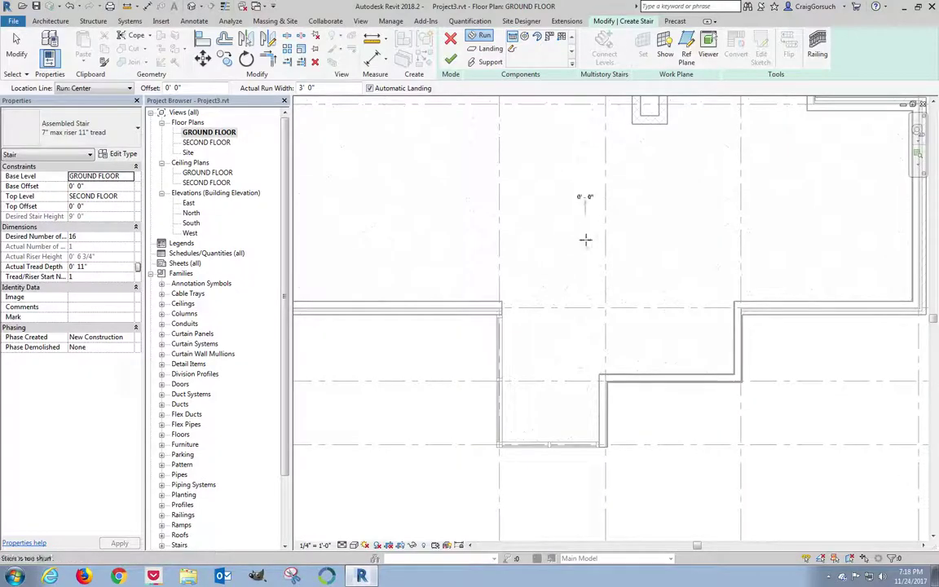
left_click(584, 225)
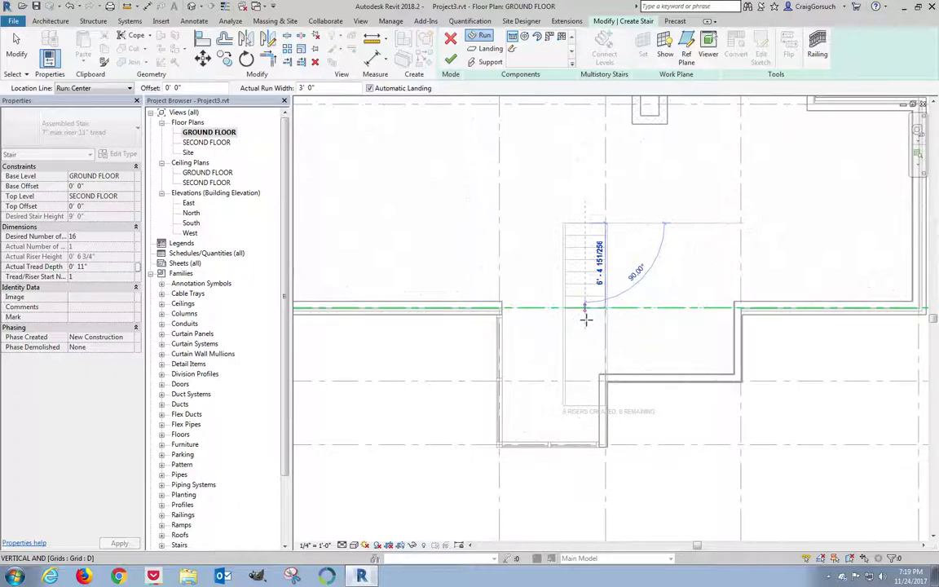
left_click(585, 319)
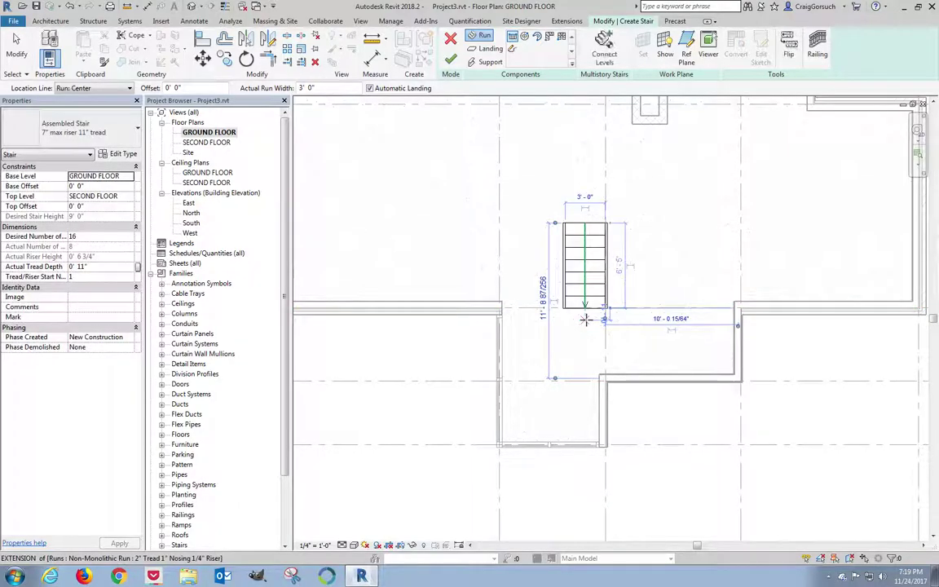
Step: Draw the second run with the remaining 8 risers back up, parallel to the first, forming a U-shaped stair with a landing
left_click(521, 306)
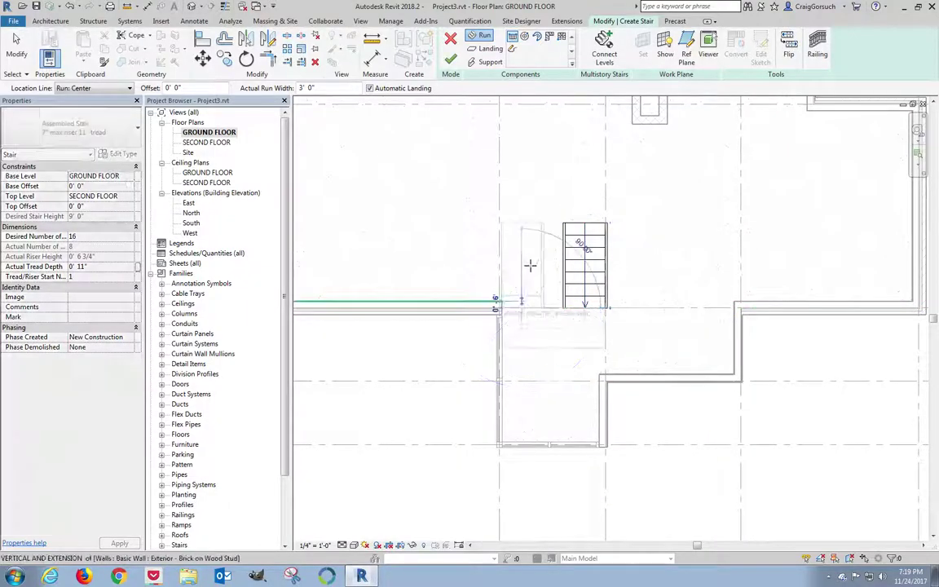
left_click(521, 222)
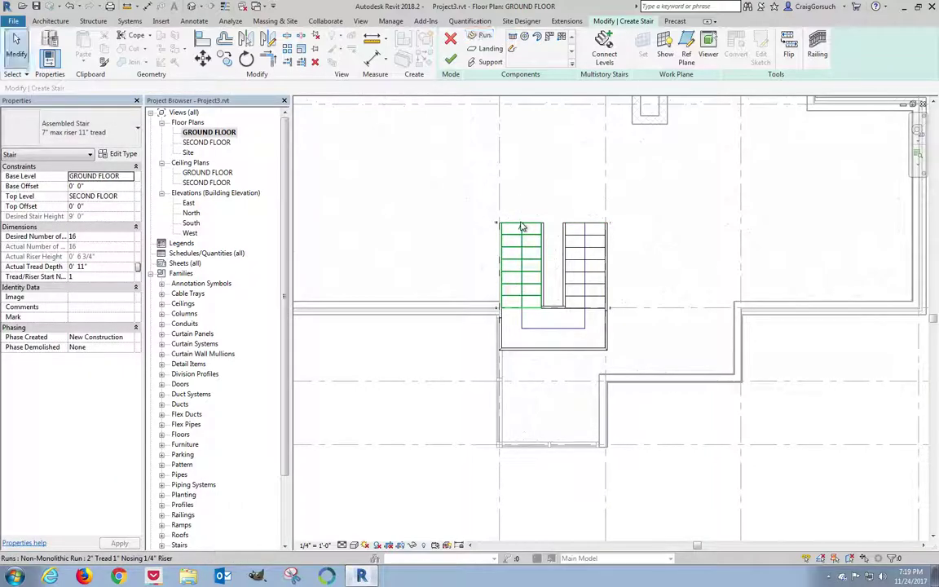
key("Escape")
Step: Move the whole stair into the projecting bay, placing the landing's lower-right corner where the right wall's inside face meets the curtain wall
scroll(528, 239, "up", 3)
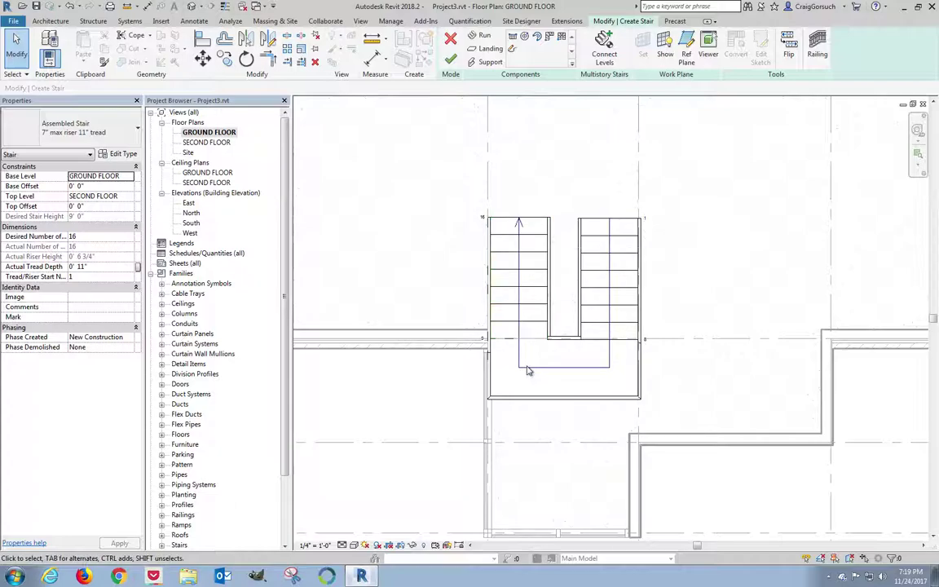
scroll(525, 366, "up", 1)
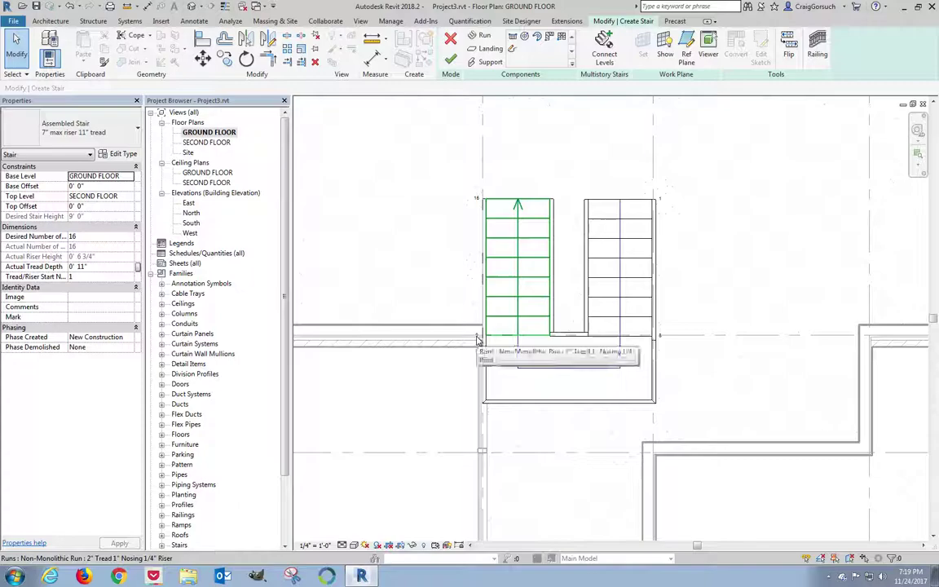
left_click(482, 204)
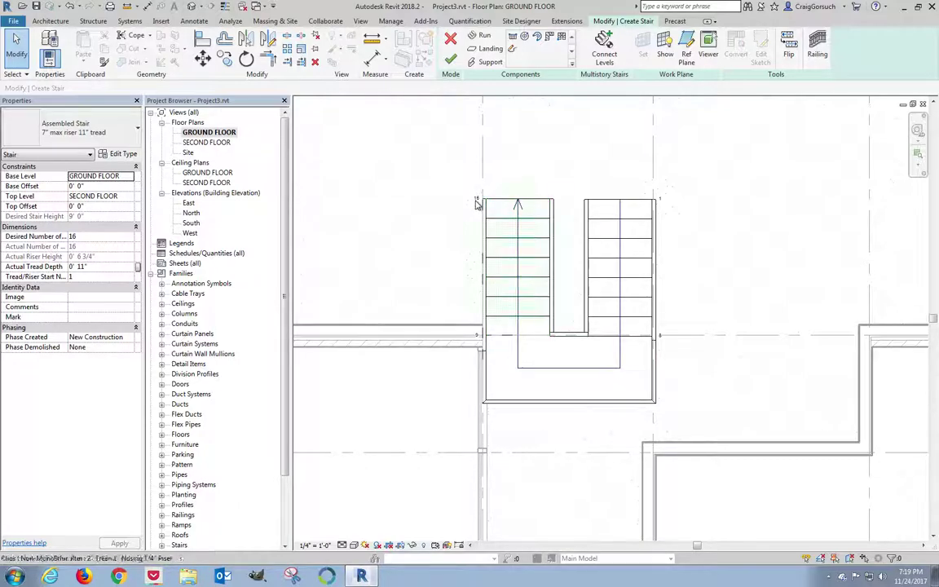
left_click(661, 342)
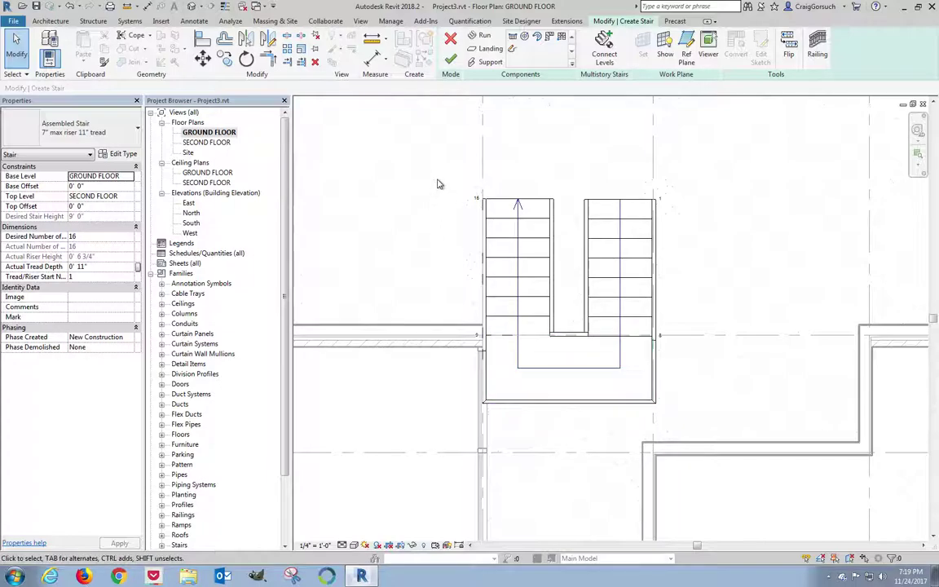
left_click_drag(437, 176, 683, 419)
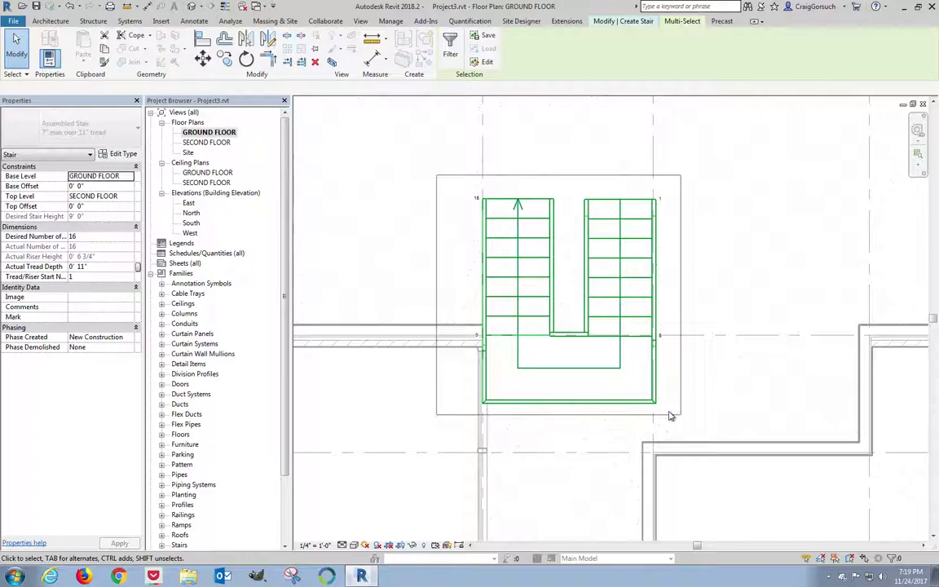
left_click(202, 59)
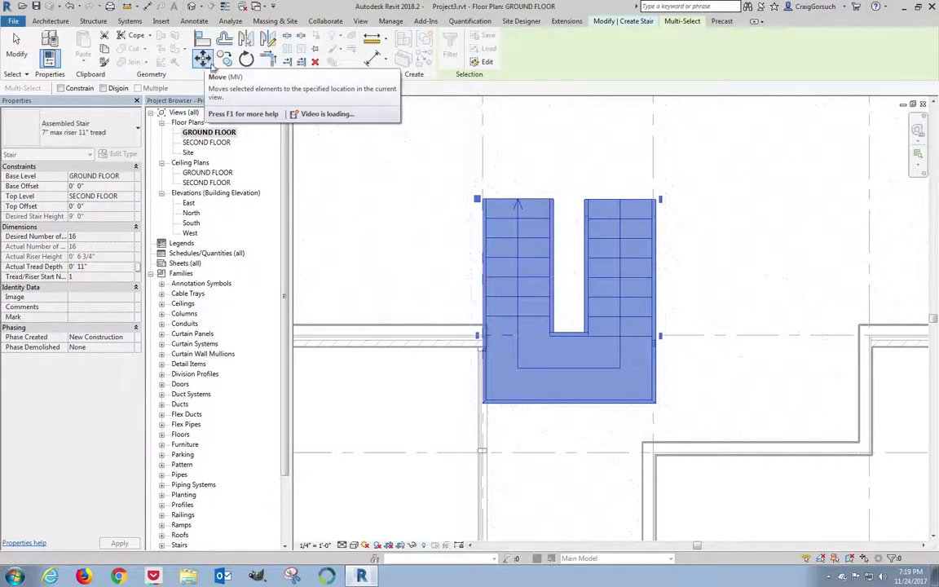
left_click(657, 405)
middle_click_drag(622, 477, 603, 281)
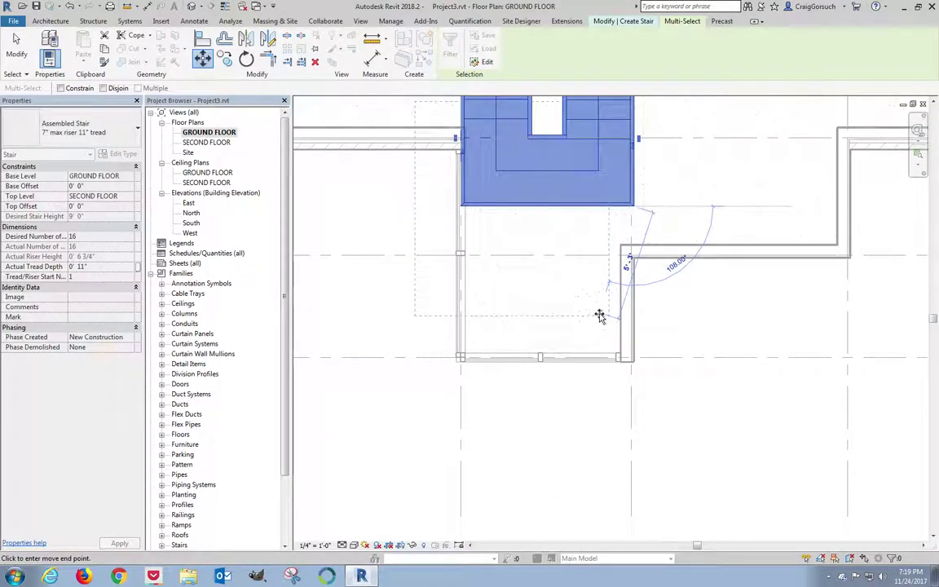
scroll(597, 317, "up", 2)
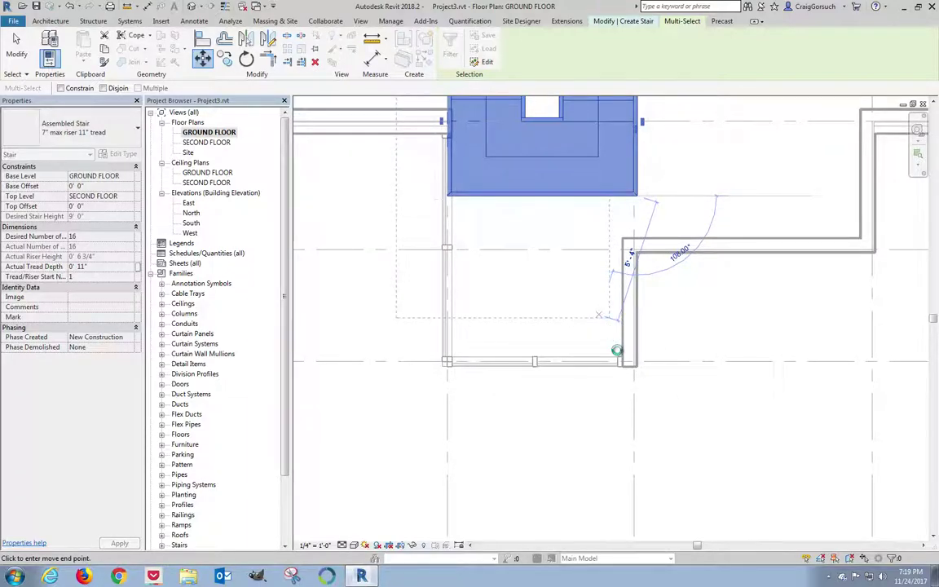
scroll(618, 350, "up", 3)
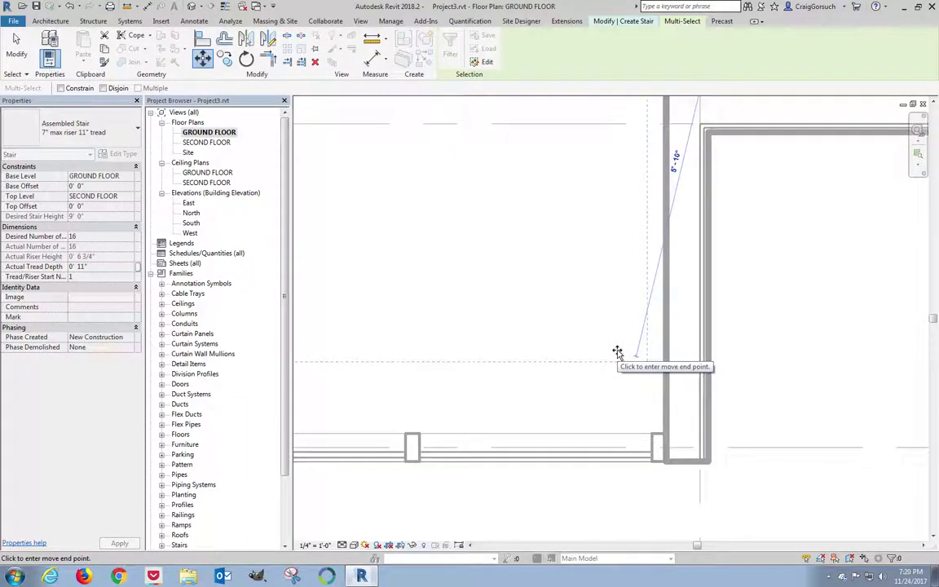
left_click(666, 434)
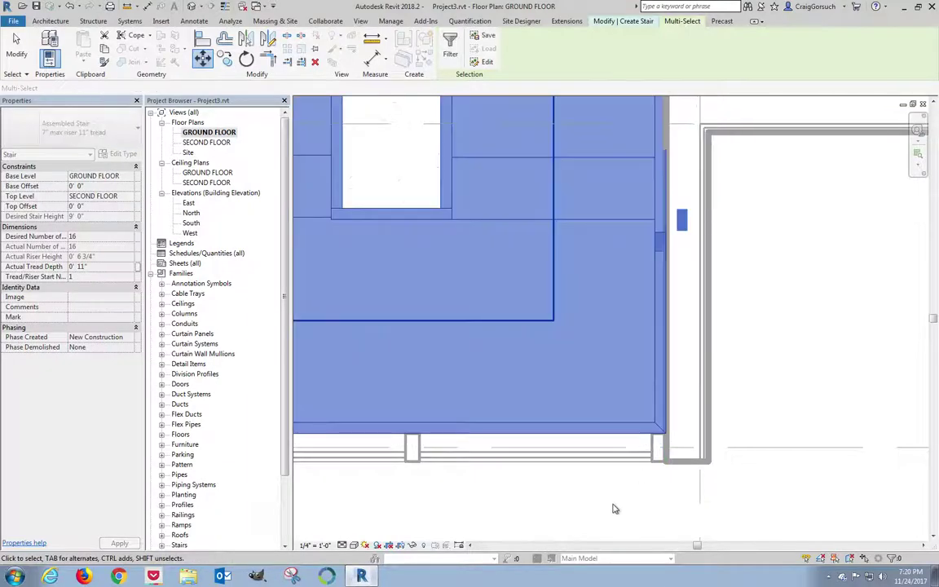
scroll(617, 507, "down", 5)
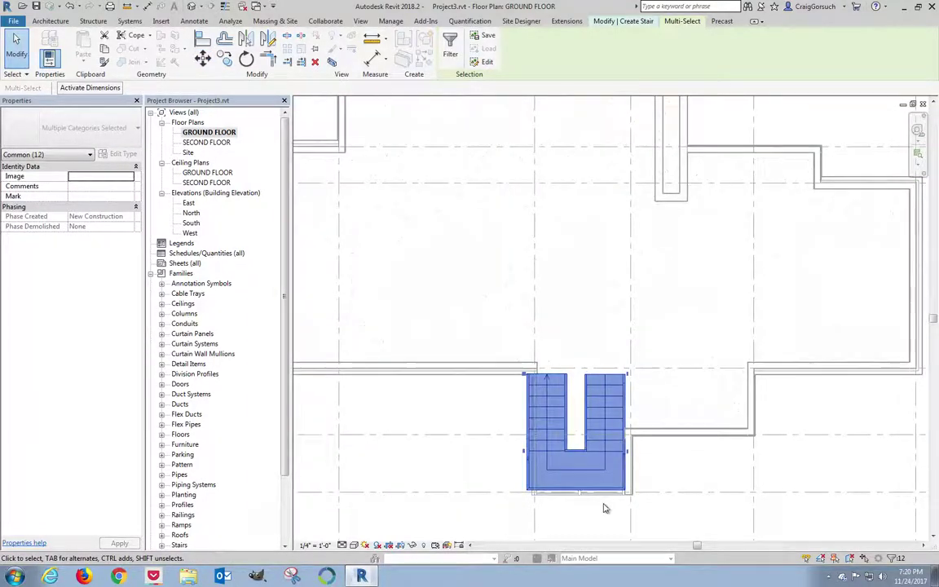
scroll(606, 506, "up", 2)
double_click(549, 315)
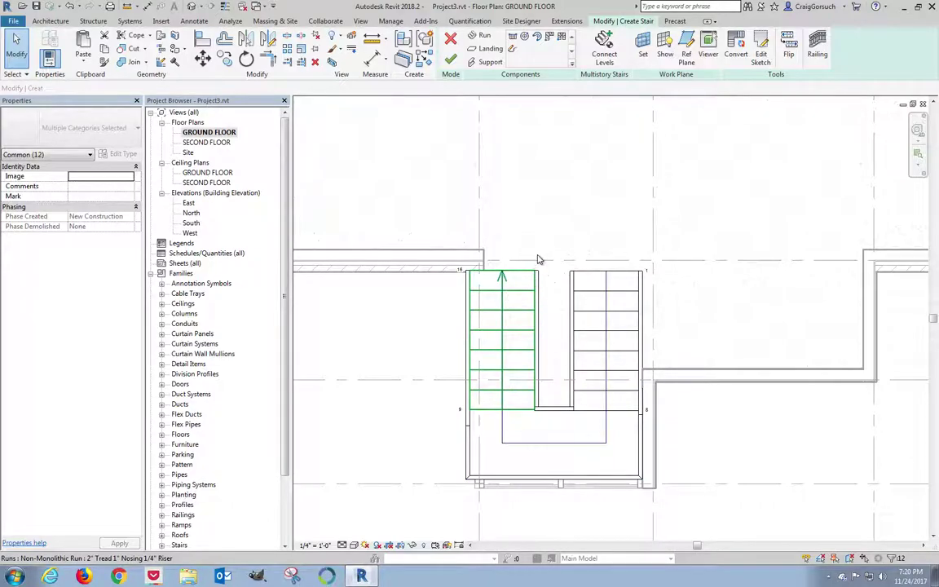
left_click(594, 275)
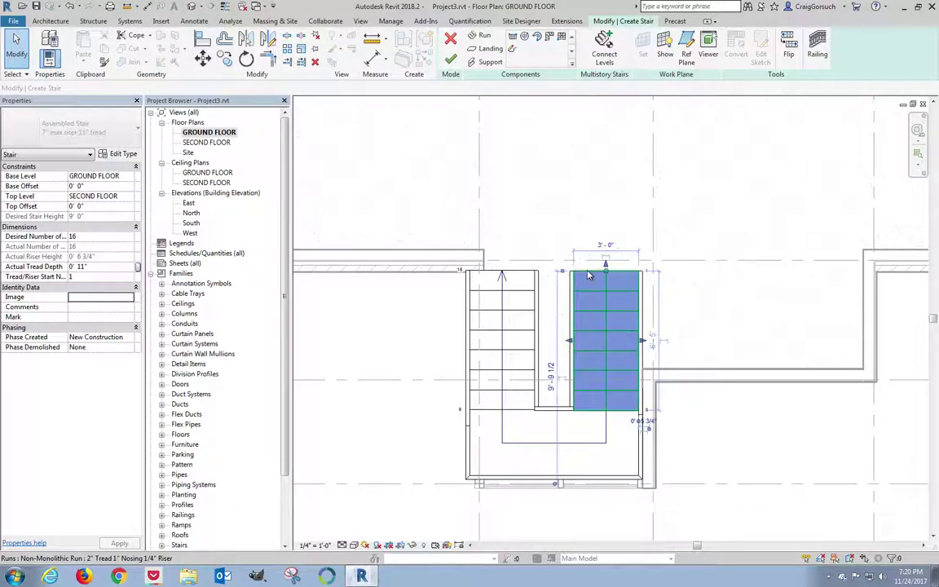
left_click(523, 274, "ctrl")
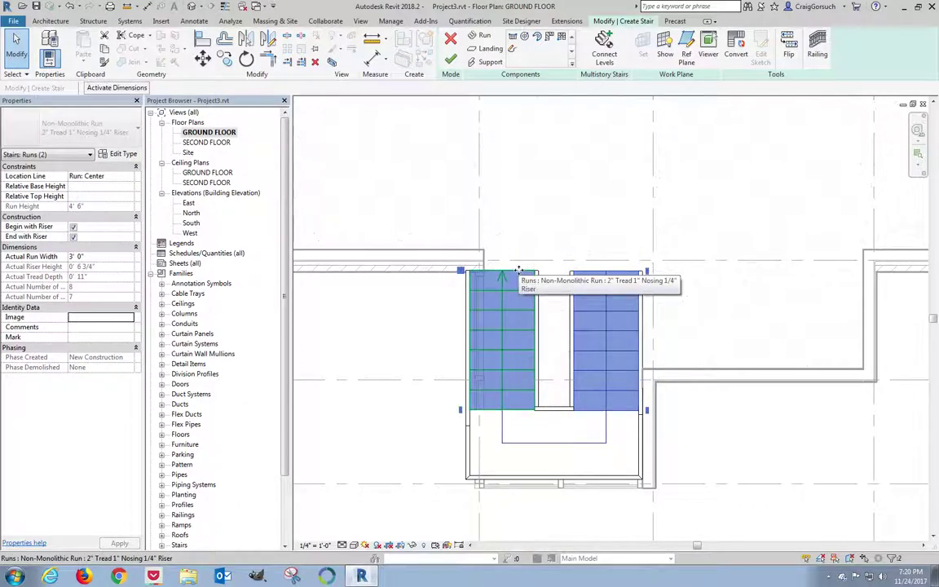
scroll(550, 273, "up", 3)
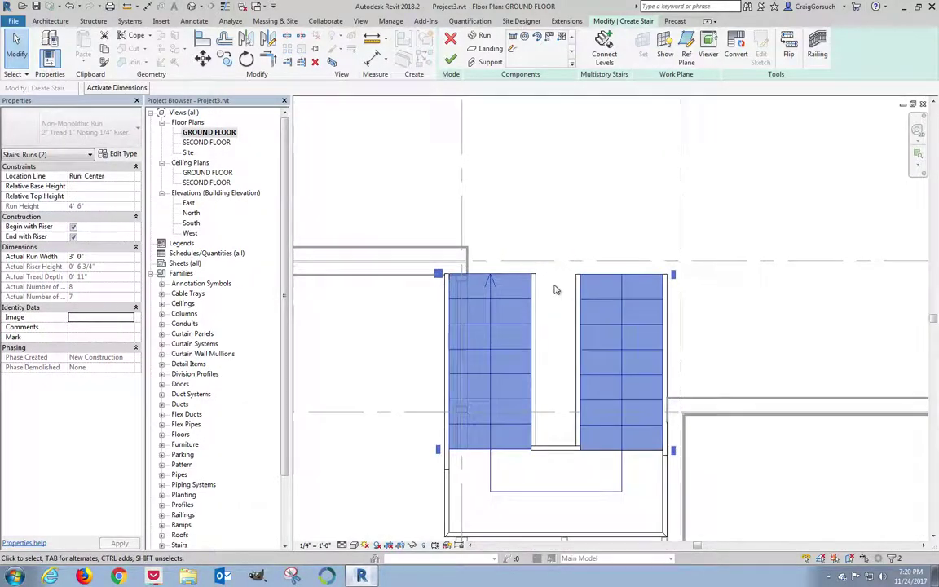
left_click(553, 283)
left_click(553, 278)
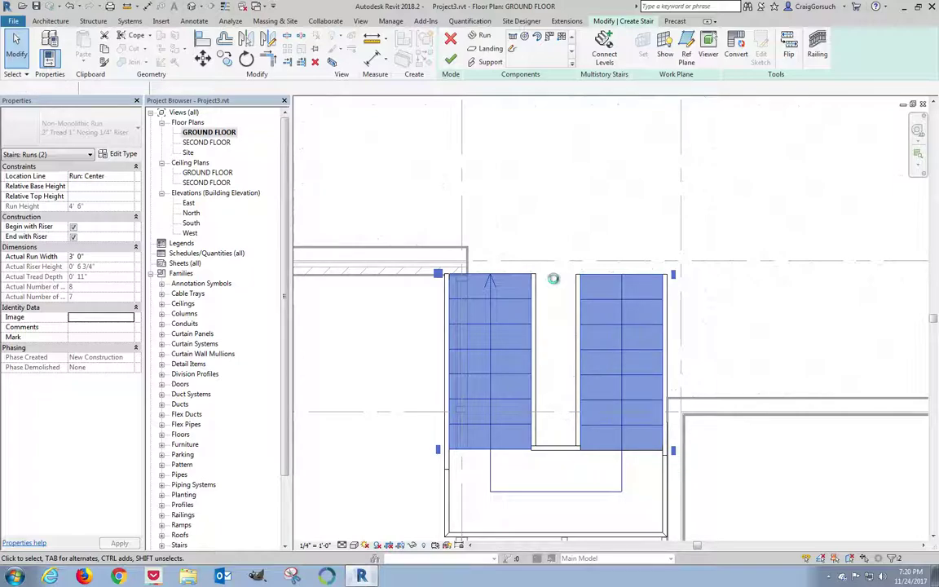
left_click(17, 45)
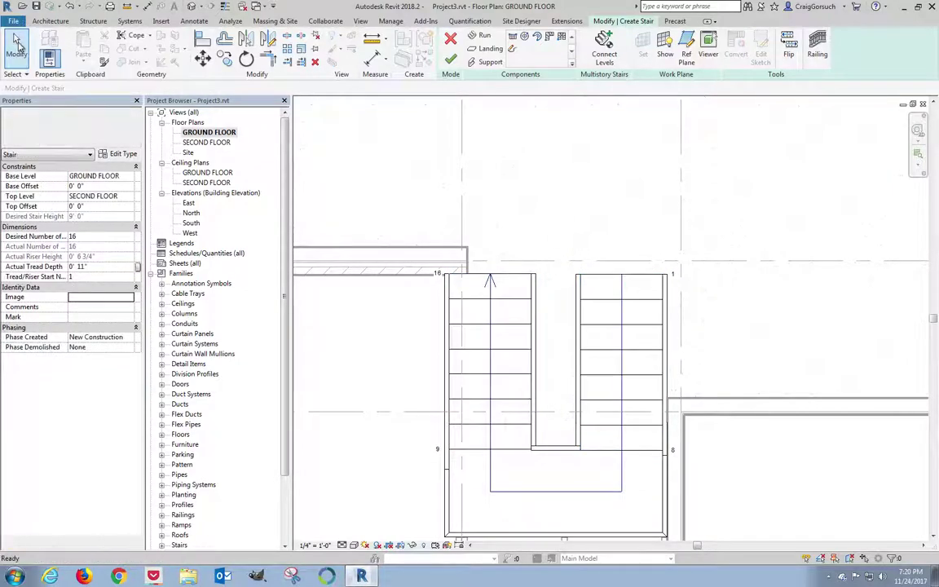
Step: Move both stair runs together straight up about 6" so their open ends line up with grid line D
left_click(559, 314)
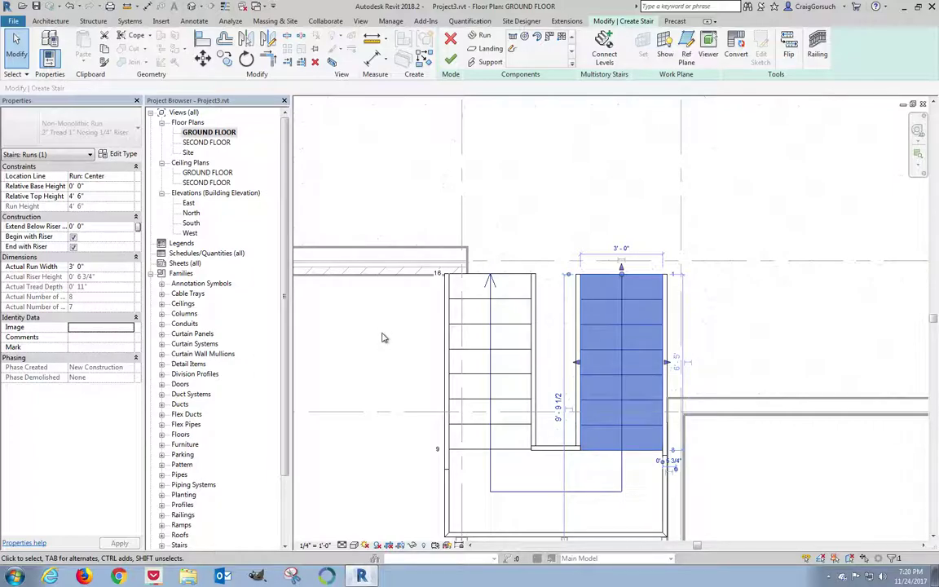
left_click(505, 303, "ctrl")
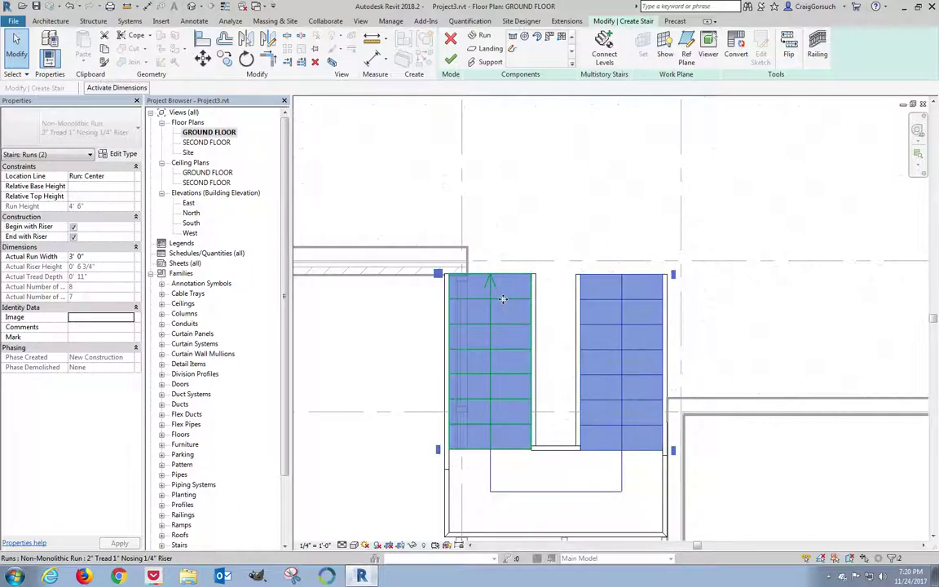
scroll(607, 268, "up", 2)
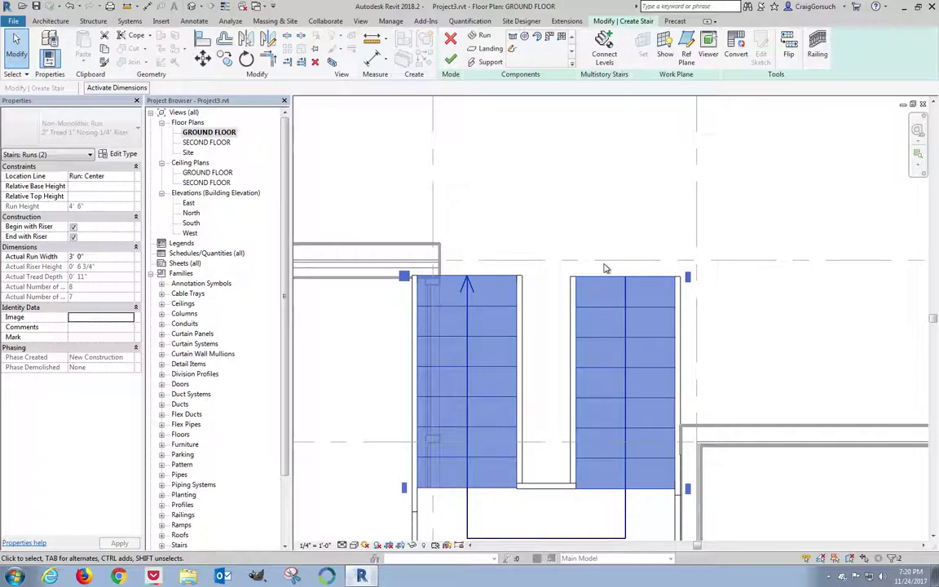
key("m")
key("v")
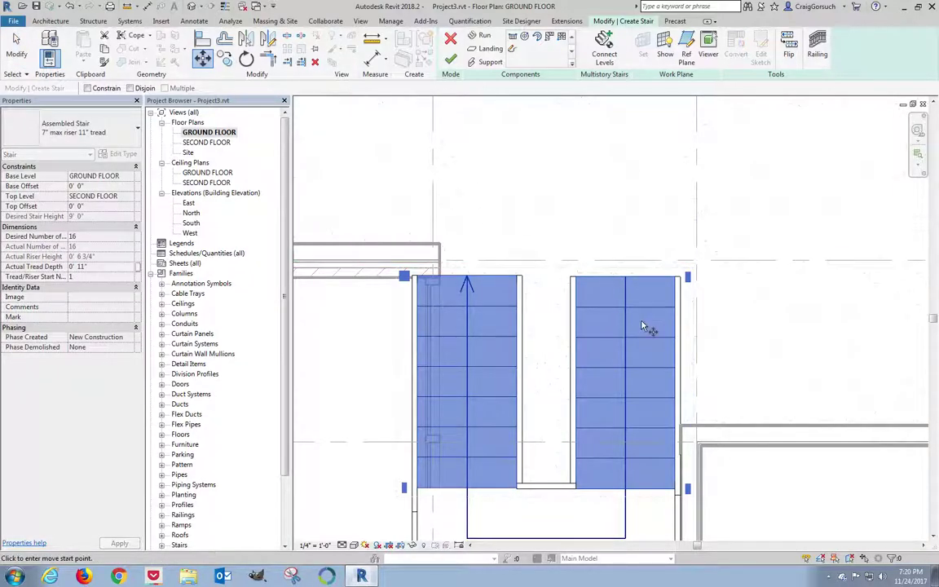
left_click(602, 278)
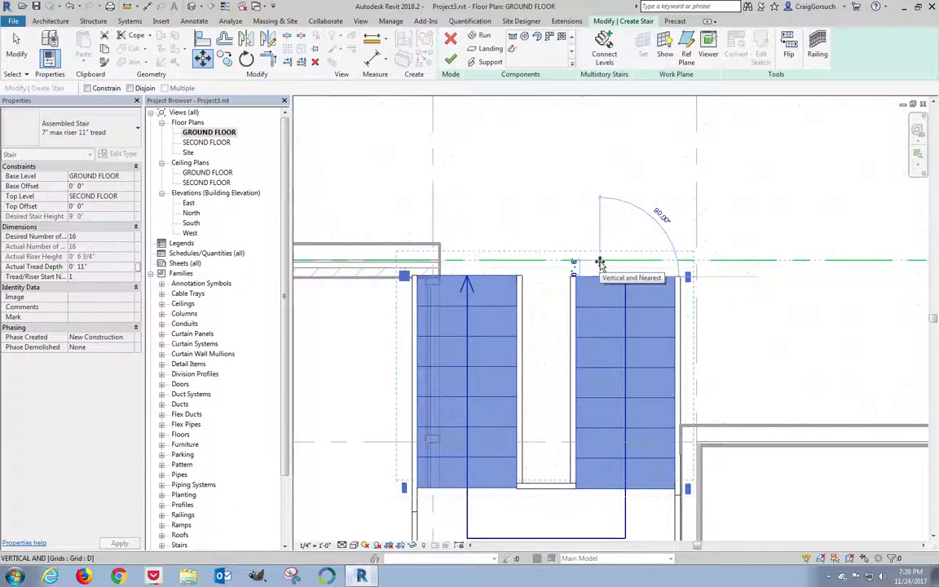
left_click(600, 262)
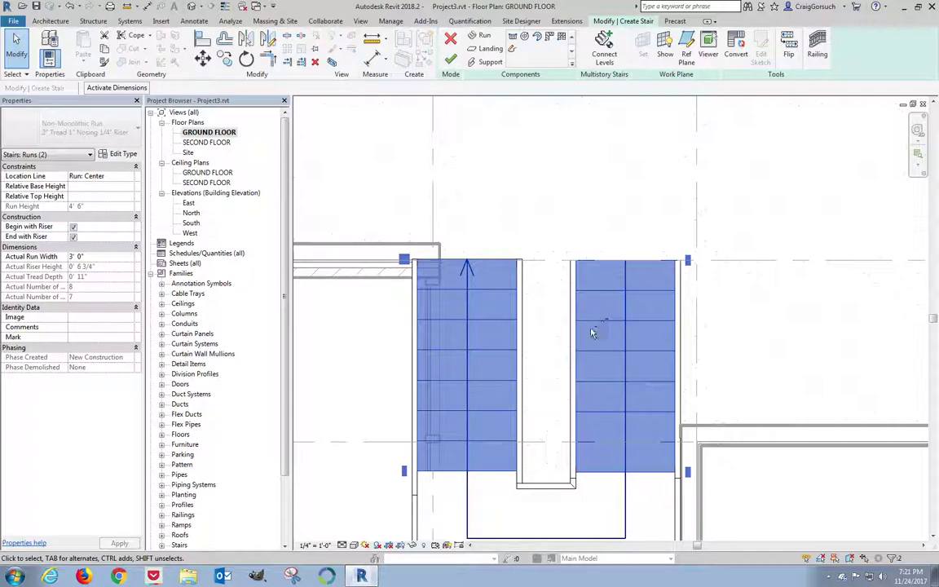
Step: Try to move only the left stair run to the right, in two moves, until its outer stringer meets the brick wall's end face
left_click(628, 300, "shift")
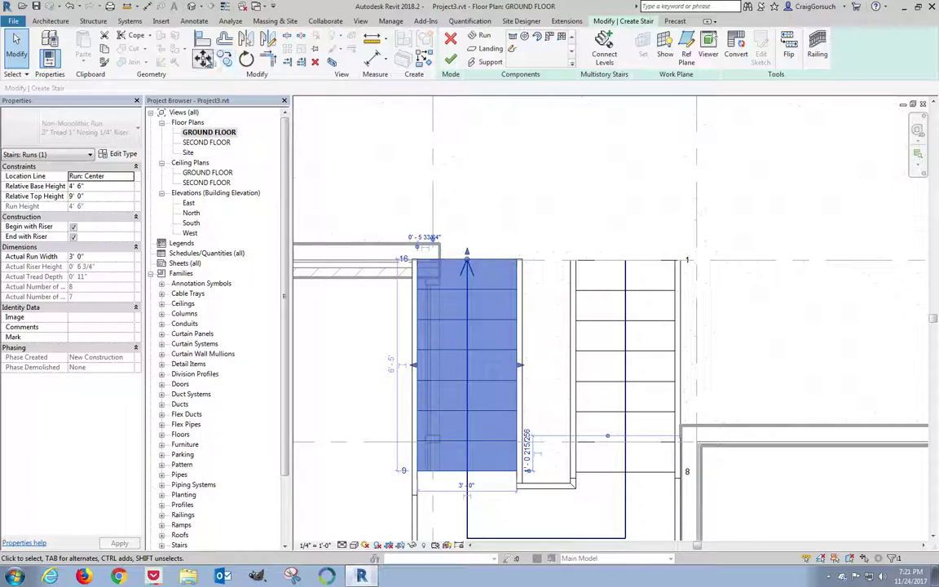
left_click(202, 57)
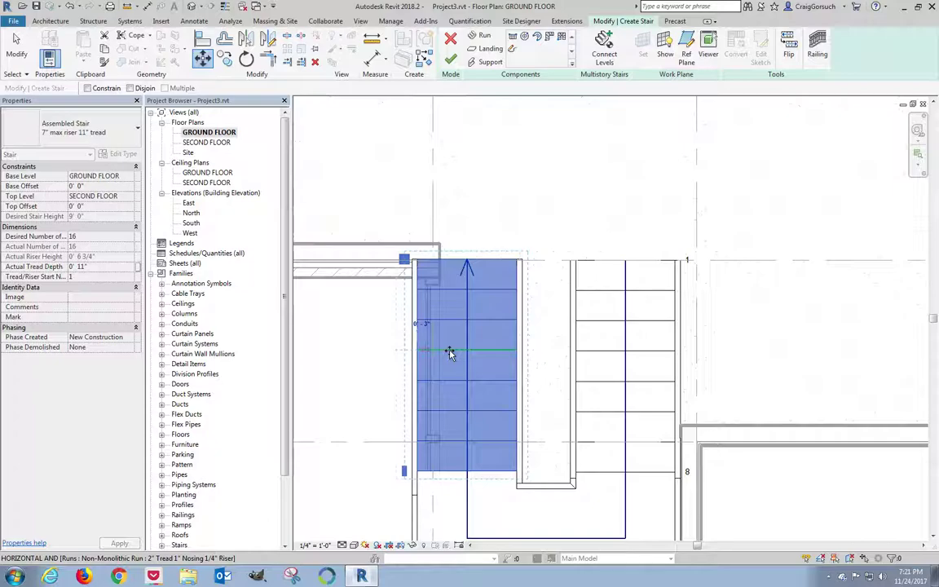
left_click(449, 352)
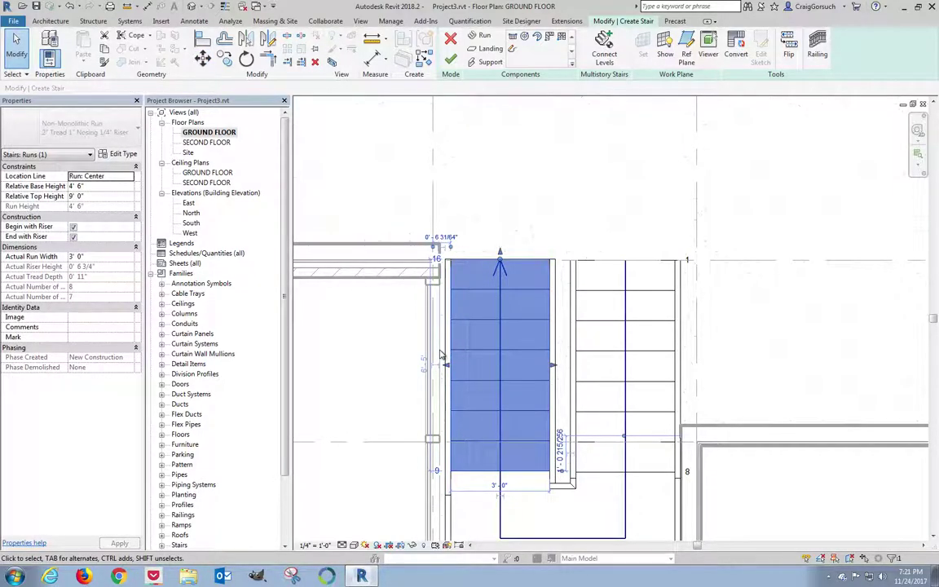
scroll(440, 355, "up", 3)
left_click(203, 58)
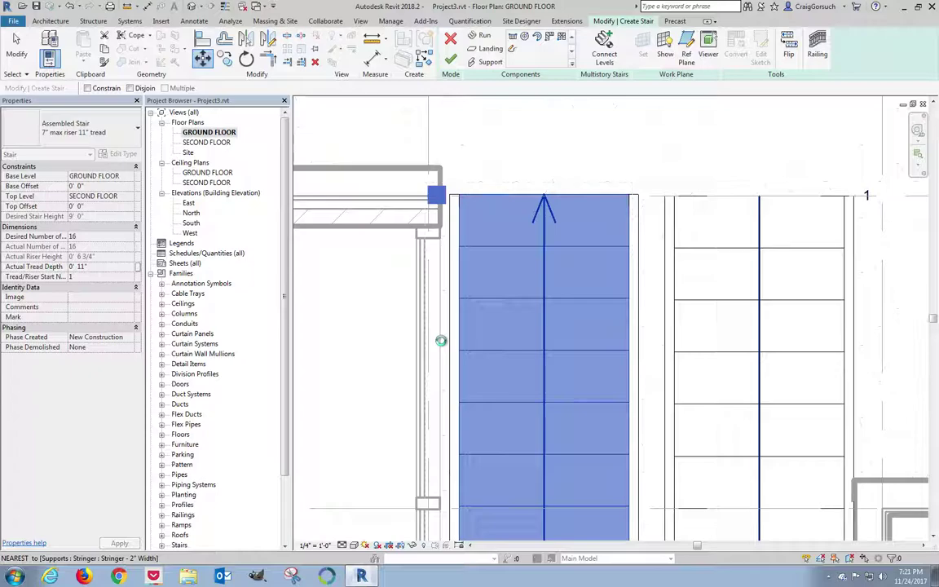
left_click(440, 340)
left_click(443, 345)
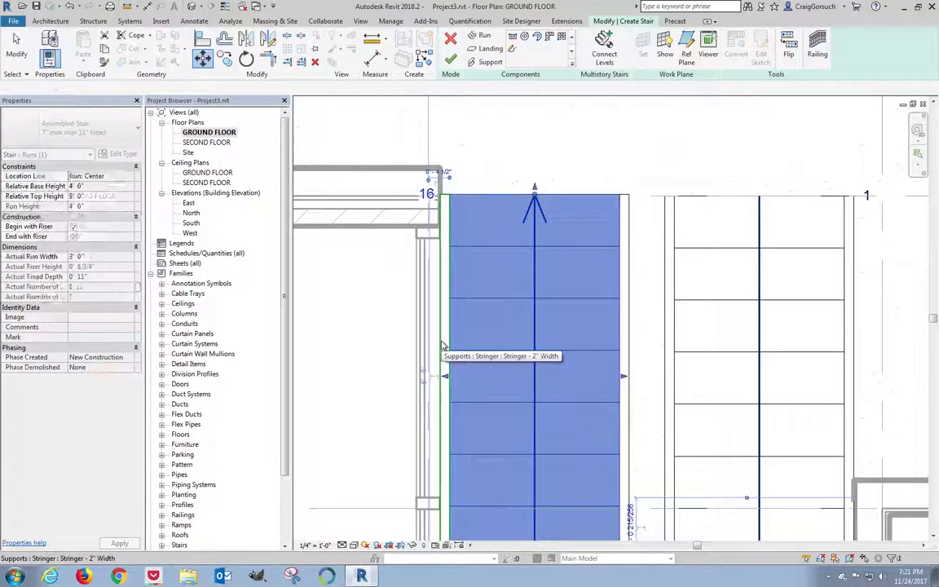
left_click(360, 371)
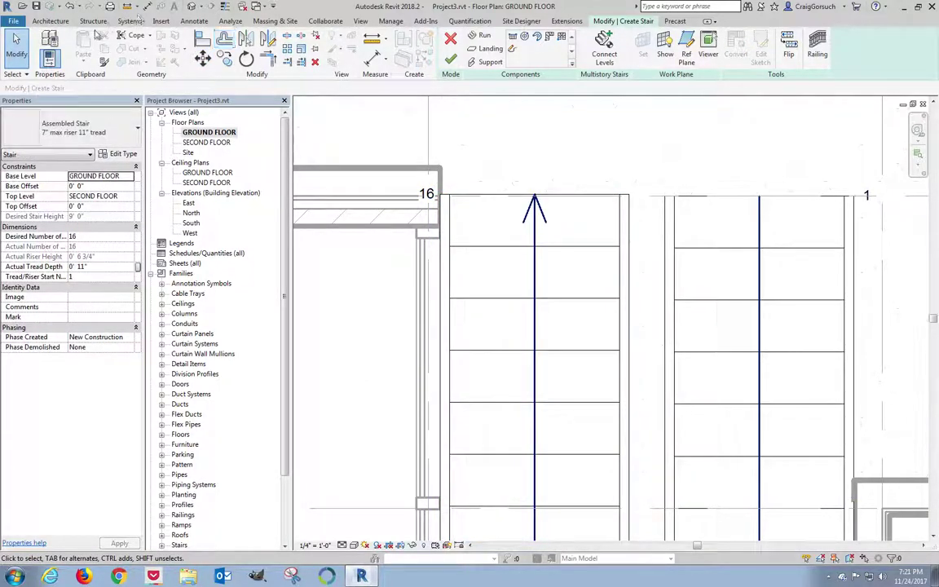
Step: Undo both moves of the left stair run
left_click(70, 7)
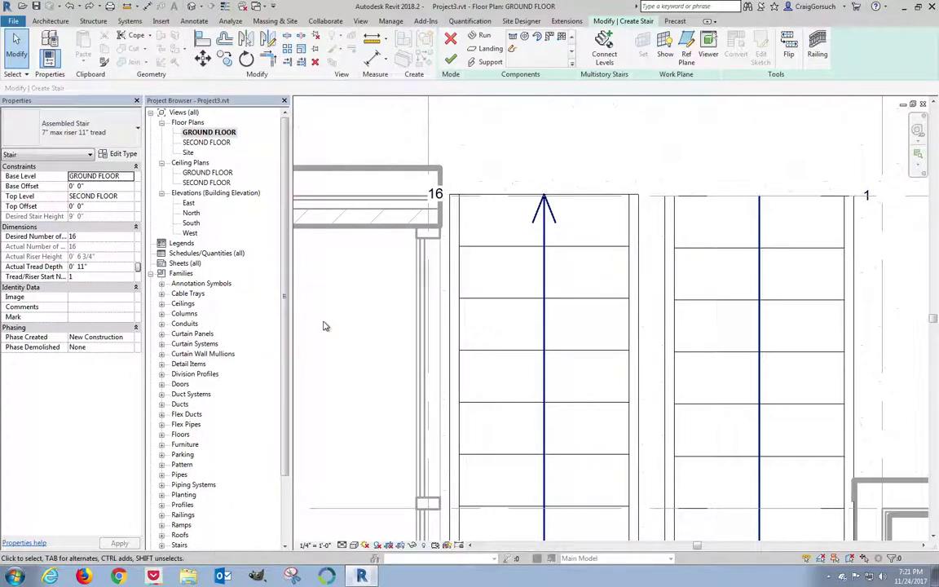
key("ctrl+z")
scroll(332, 310, "down", 2)
Step: Move the left run horizontally about 10" from its outer stringer face to the brick wall's end face, and undo that move
left_click(493, 295)
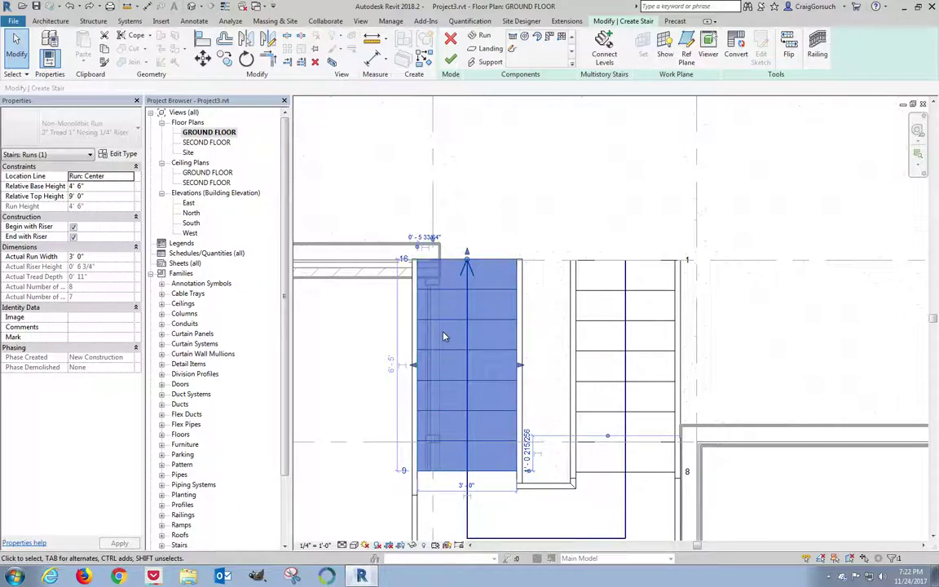
left_click(203, 58)
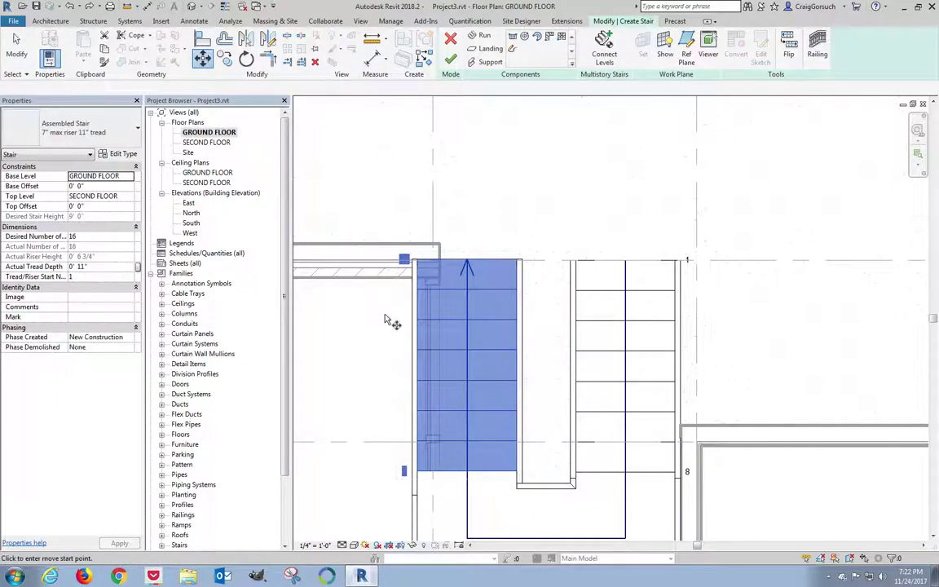
left_click(415, 335)
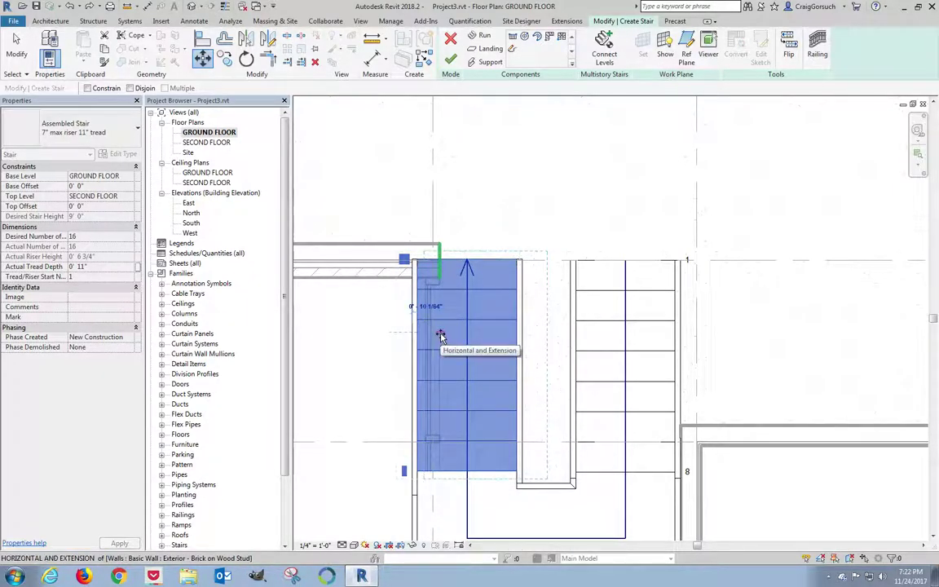
left_click(442, 336)
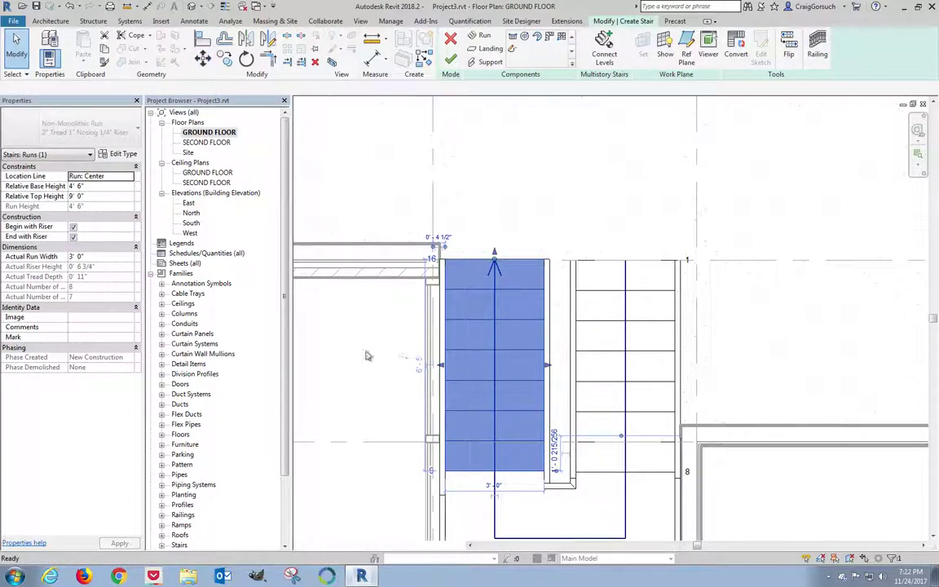
key("ctrl+z")
Step: Move the left run straight right about 10" so its stringer's outer face aligns with the brick wall's end face
left_click(481, 340)
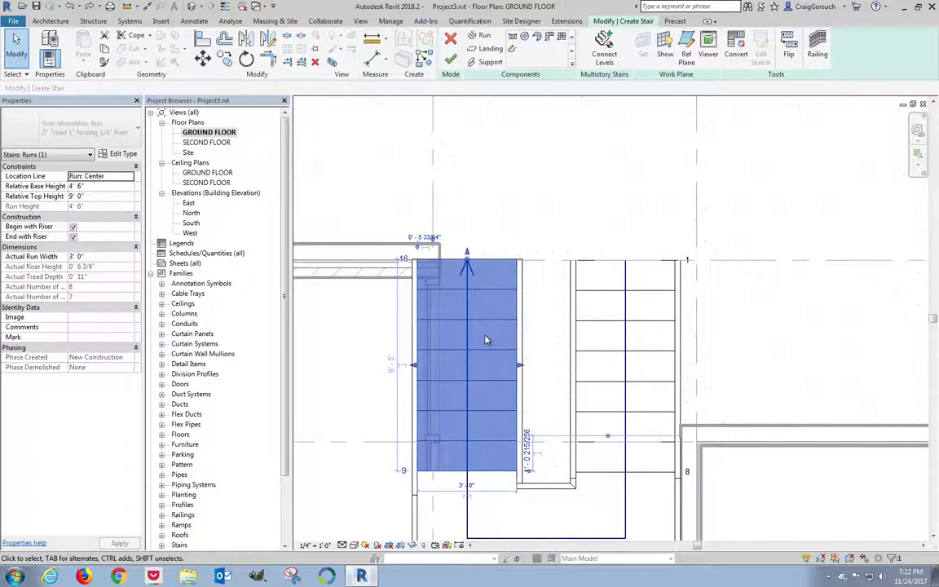
left_click(203, 58)
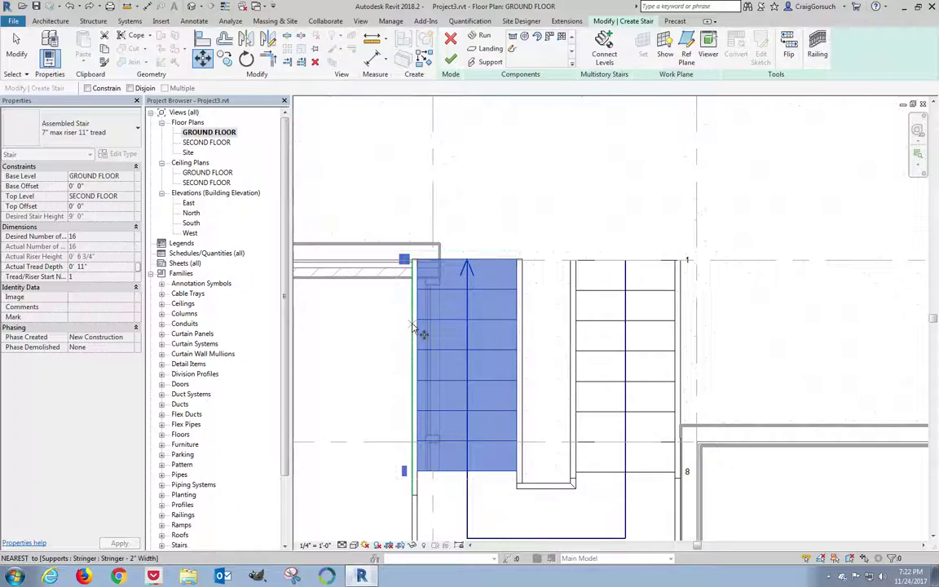
left_click(412, 324)
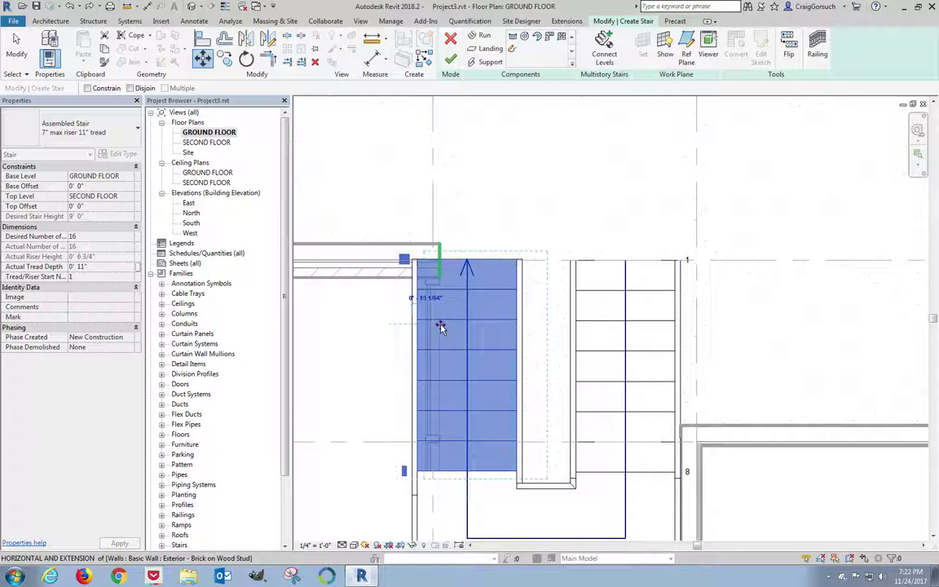
left_click(396, 290)
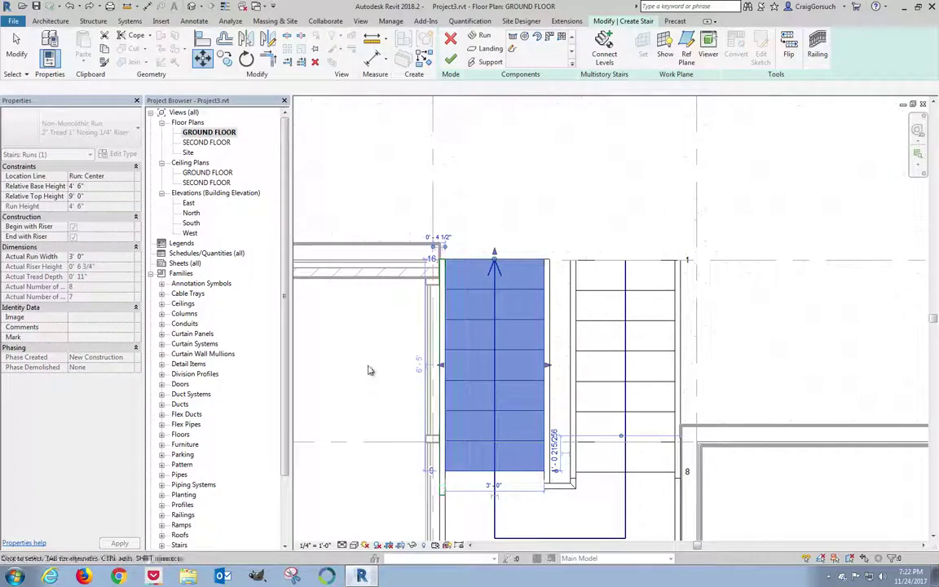
left_click(369, 369)
middle_click_drag(369, 369, 383, 317)
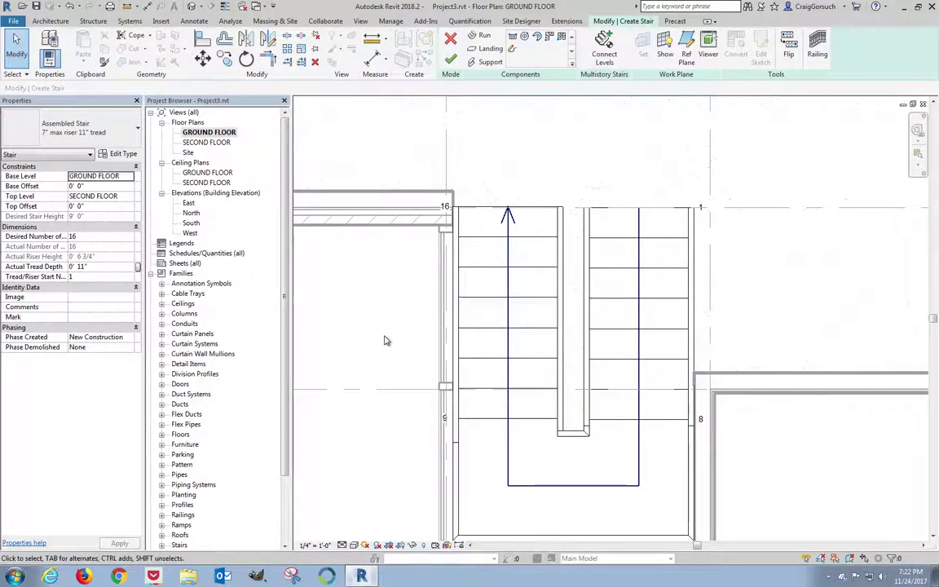
scroll(387, 351, "down", 2)
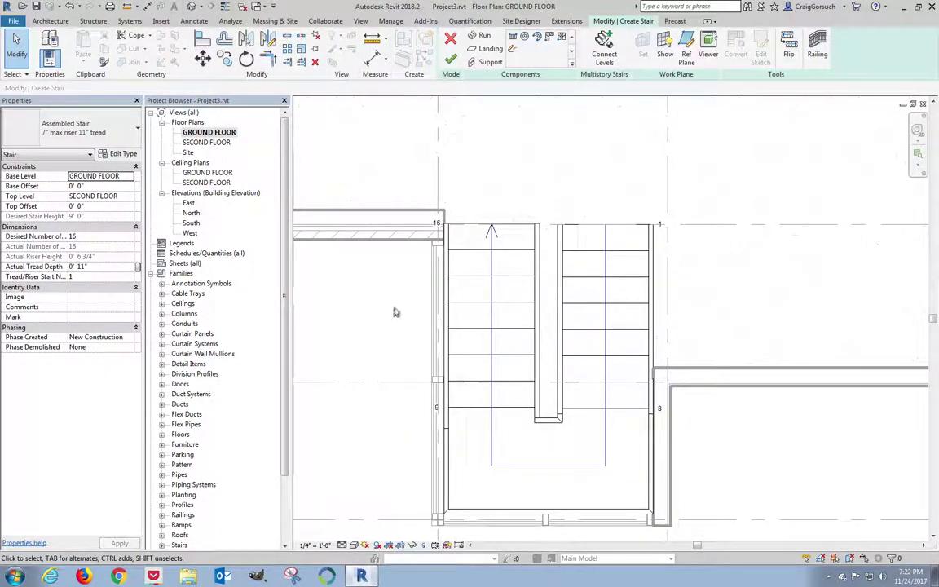
Step: Finish the stair and open the default 3D view, turned to look at the stair inside the glazed bay
left_click(450, 60)
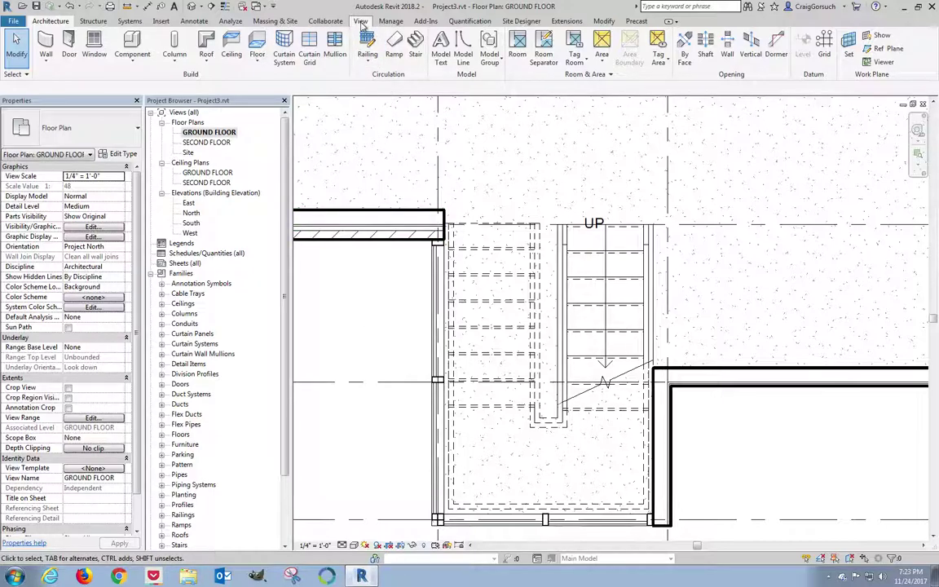
left_click(361, 22)
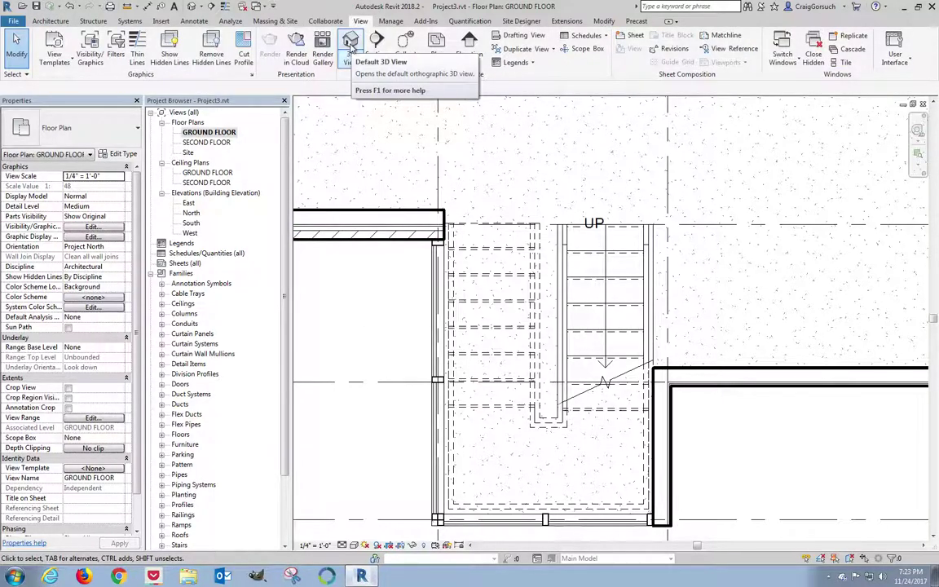
left_click(350, 42)
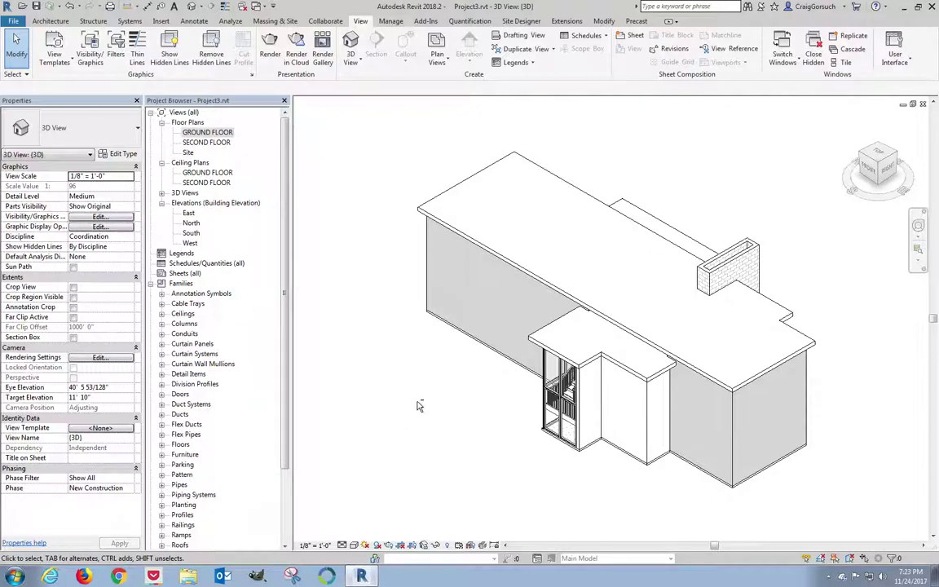
middle_click_drag(437, 422, 686, 314, "shift")
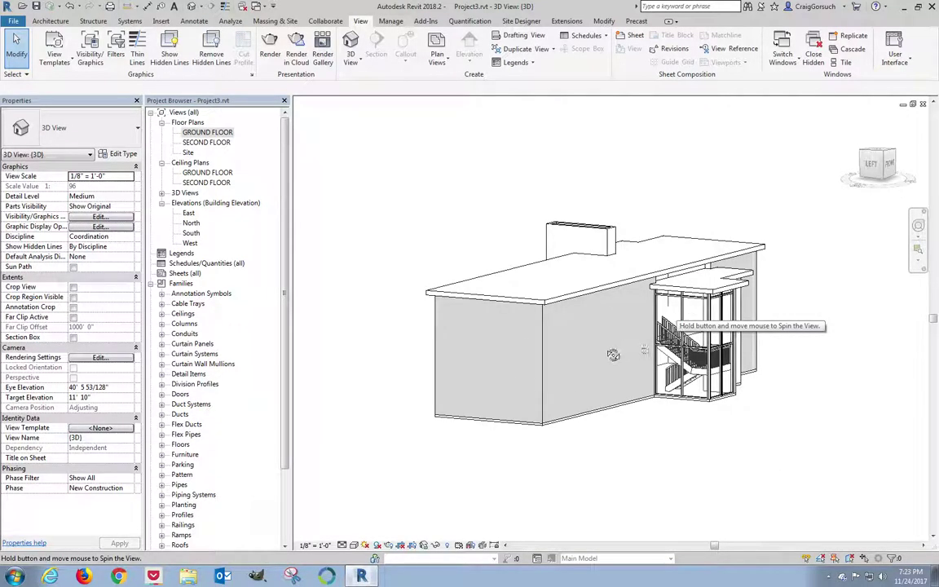
middle_click_drag(543, 330, 652, 436, "shift")
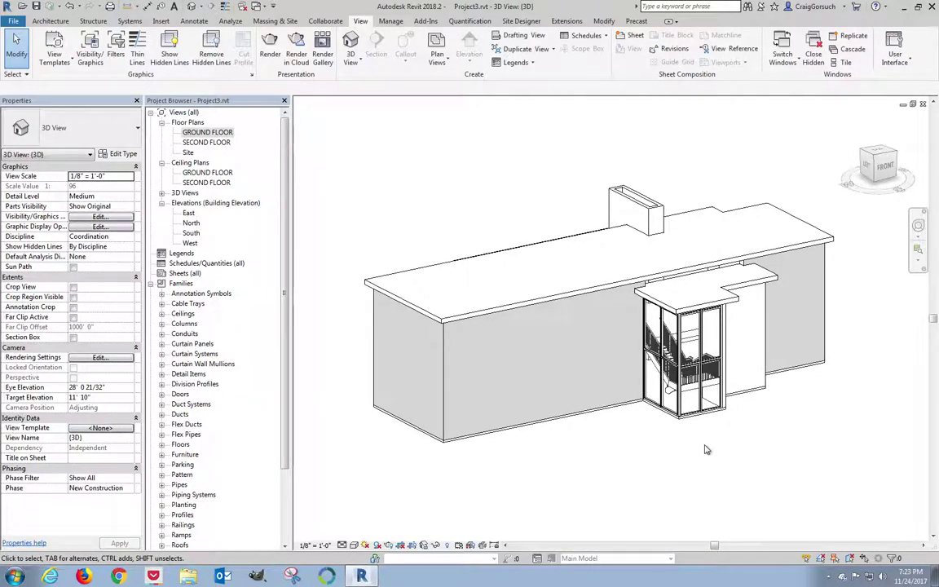
scroll(706, 449, "up", 2)
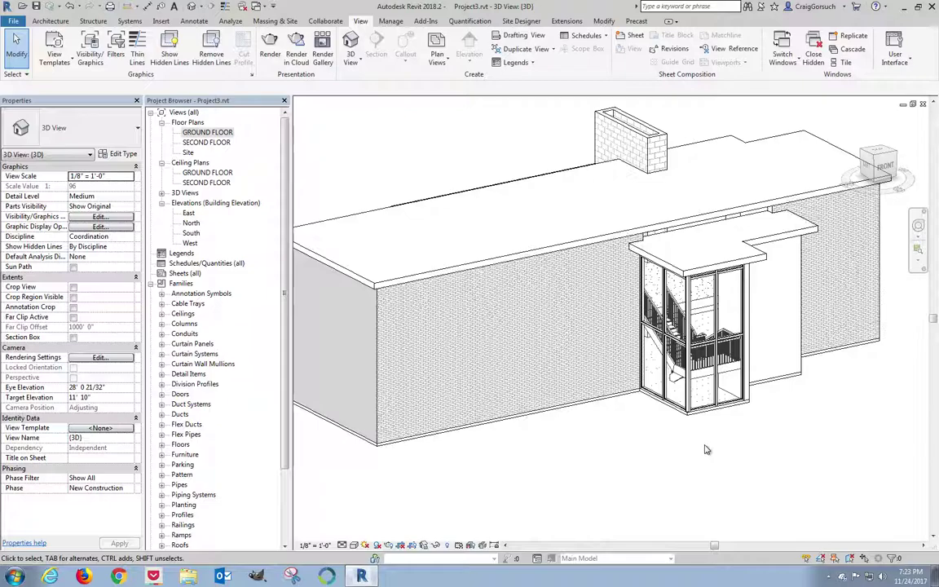
scroll(706, 449, "down", 1)
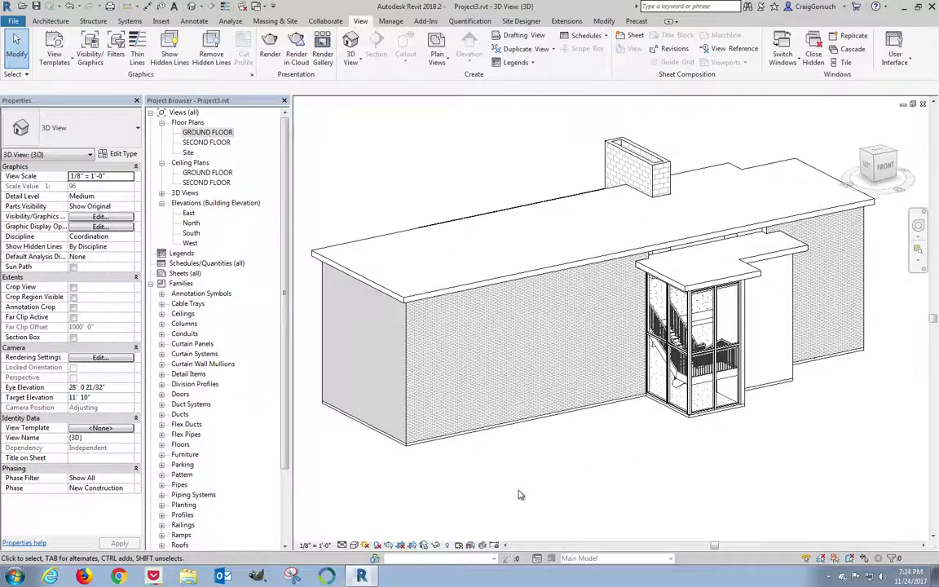
Step: Set the 3D view's visual style to Consistent Colors
left_click(354, 545)
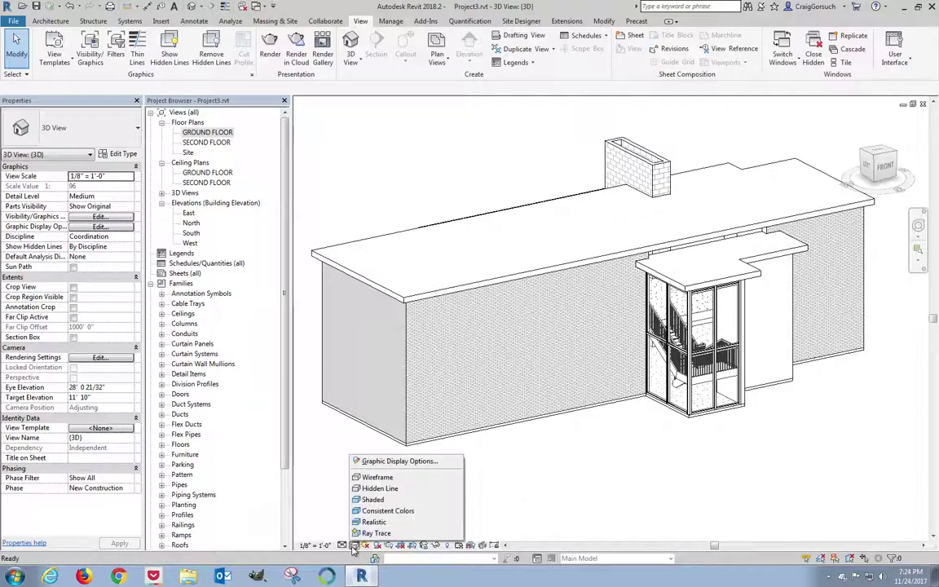
left_click(353, 547)
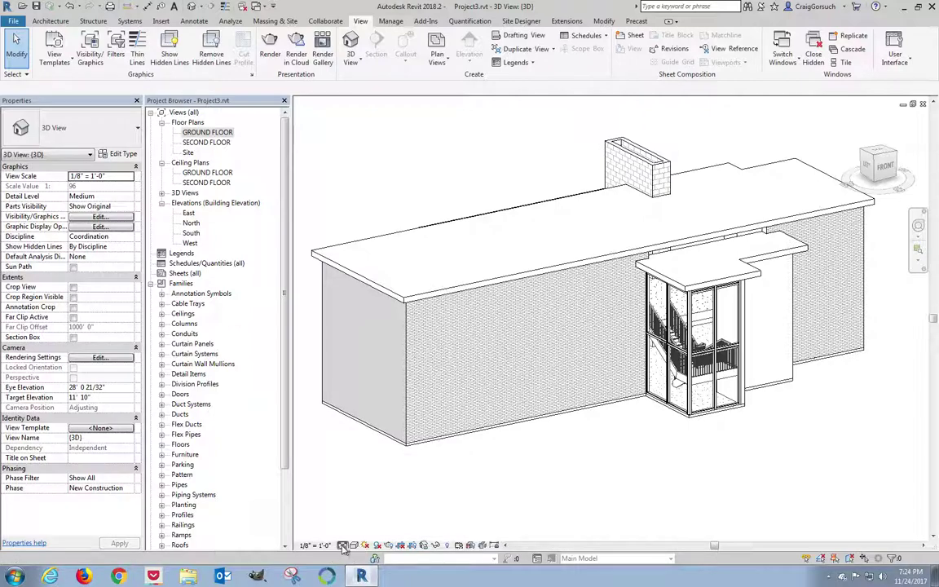
left_click(344, 545)
left_click(343, 545)
left_click(343, 545)
left_click(353, 548)
left_click(354, 546)
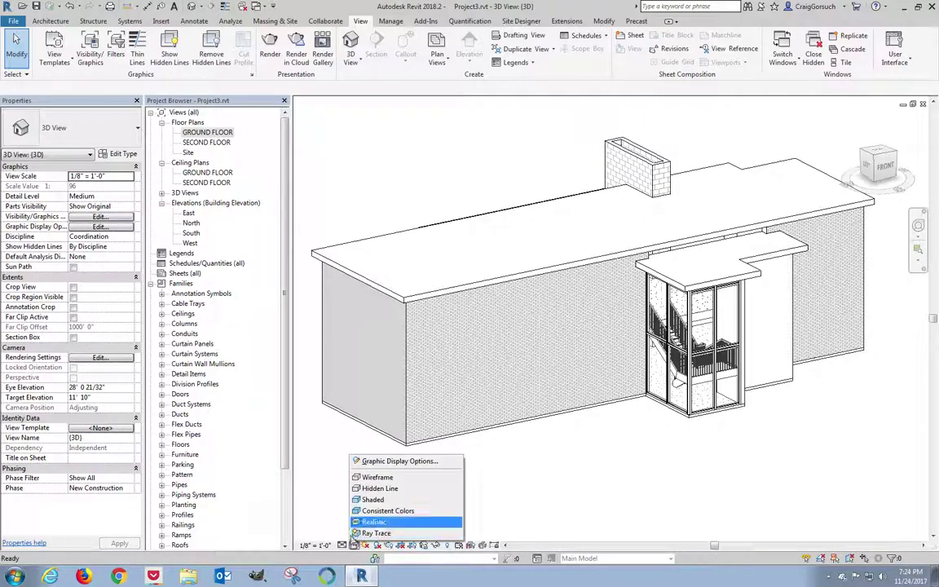
left_click(371, 511)
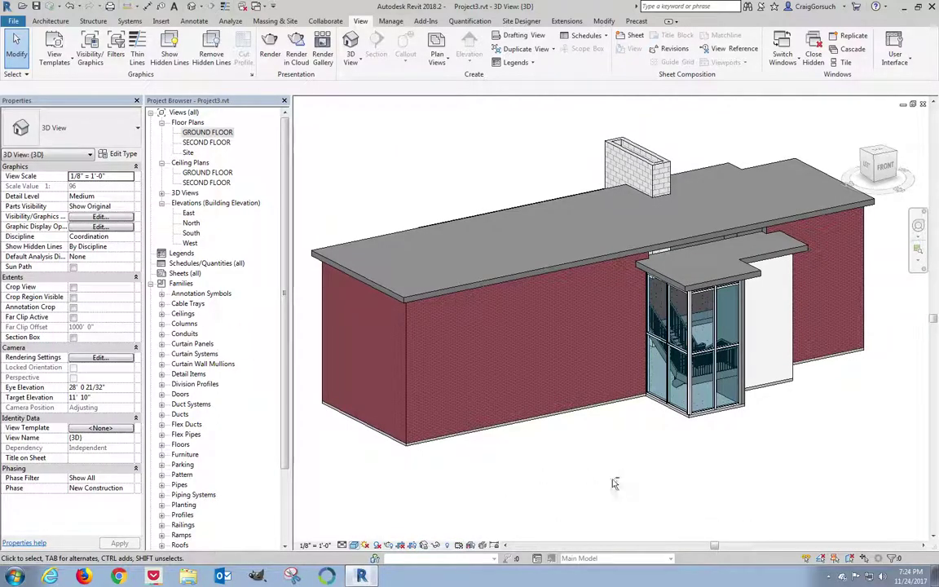
Step: Switch the 3D view's visual style to Shaded for comparison
left_click(353, 545)
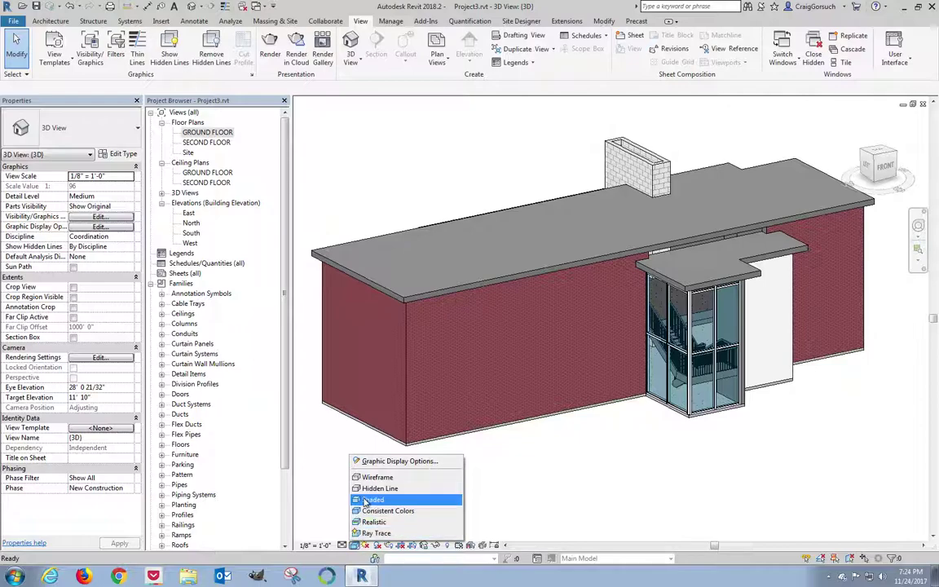
left_click(369, 499)
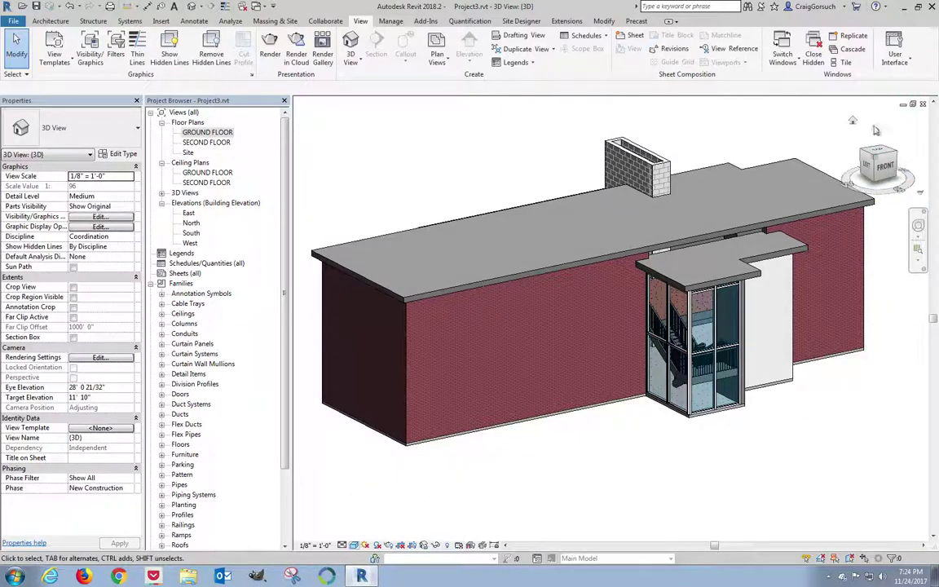
mouse_move(874, 130)
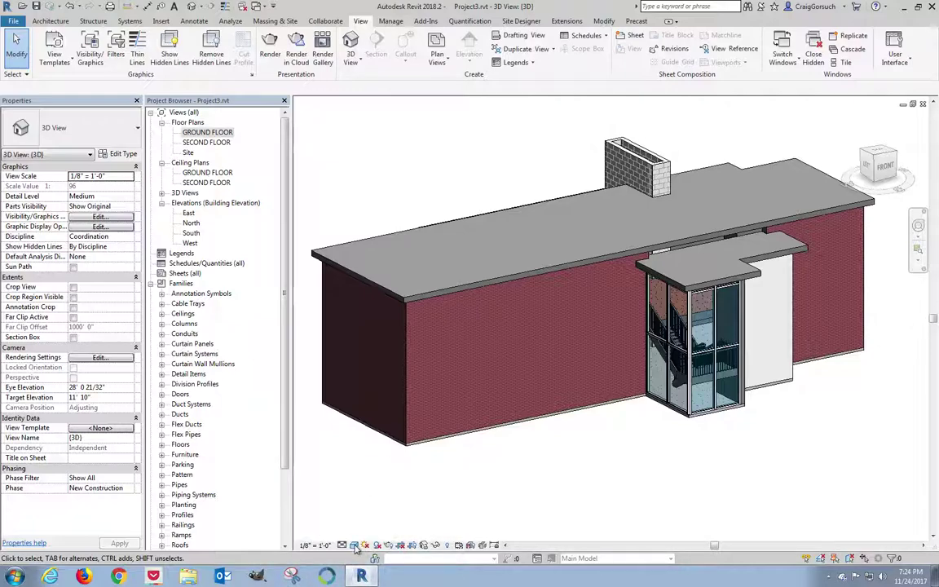
Step: Return the 3D view to the Consistent Colors visual style and look at the glazed stair bay from a slightly higher angle
left_click(354, 545)
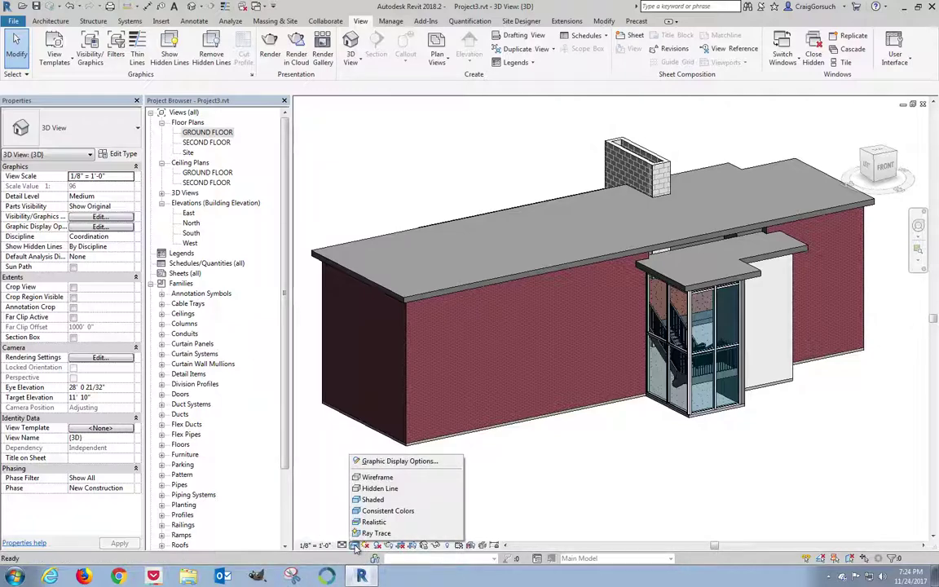
left_click(378, 511)
left_click(353, 545)
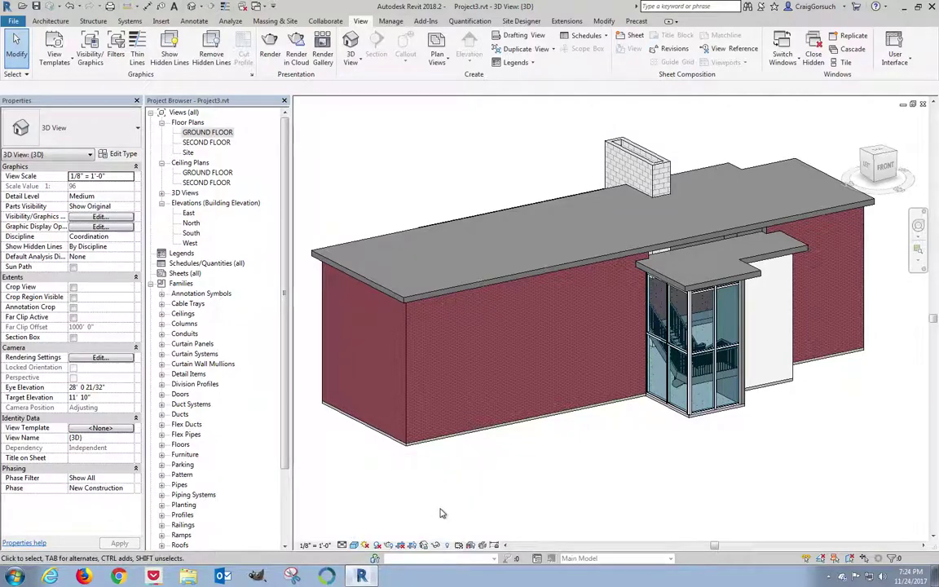
middle_click_drag(507, 503, 652, 500, "shift")
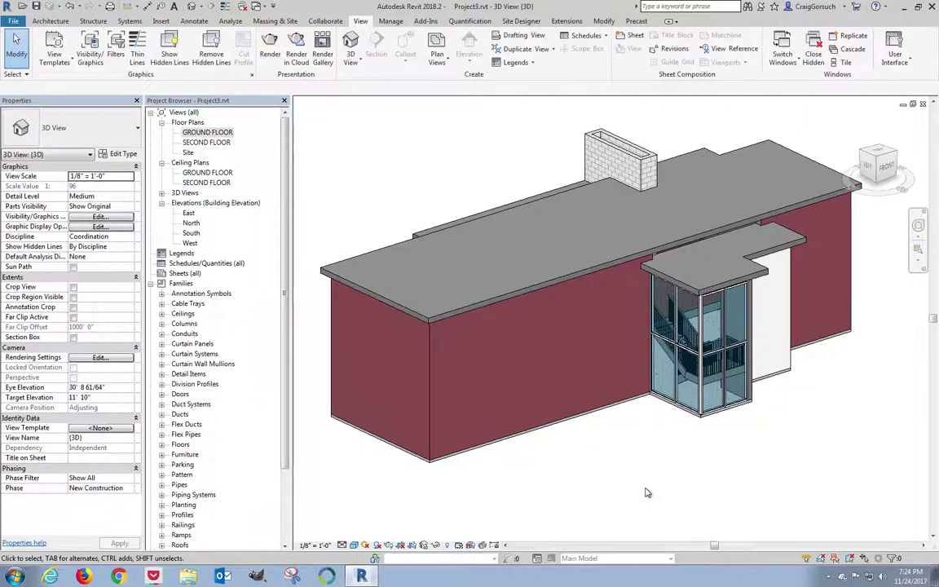